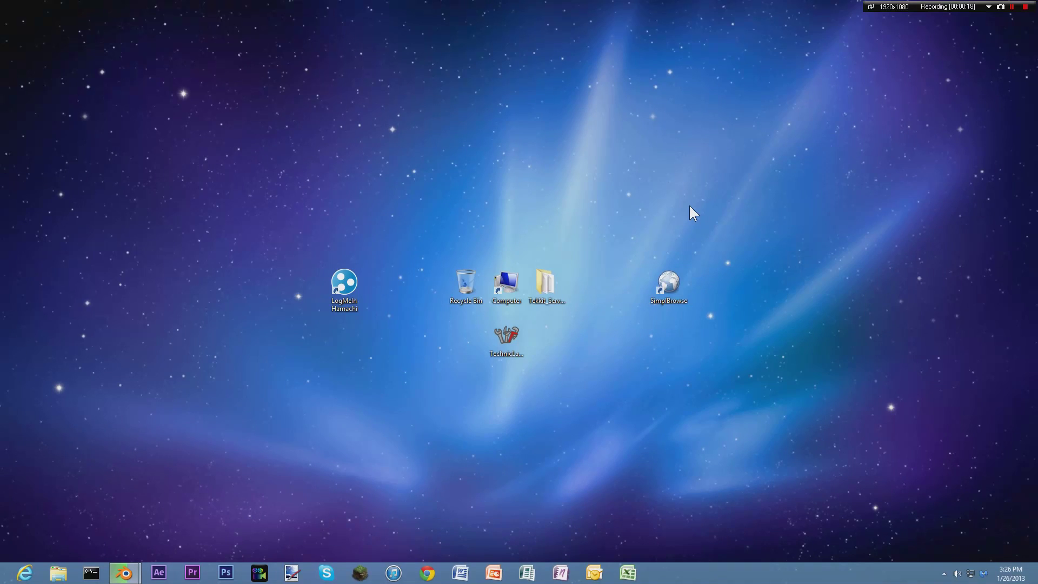
# Select and deselect the SimplBrowse shortcut and the central desktop icons several times.
pyautogui.moveTo(689, 205); pyautogui.dragTo(648, 370)
pyautogui.click(661, 349)
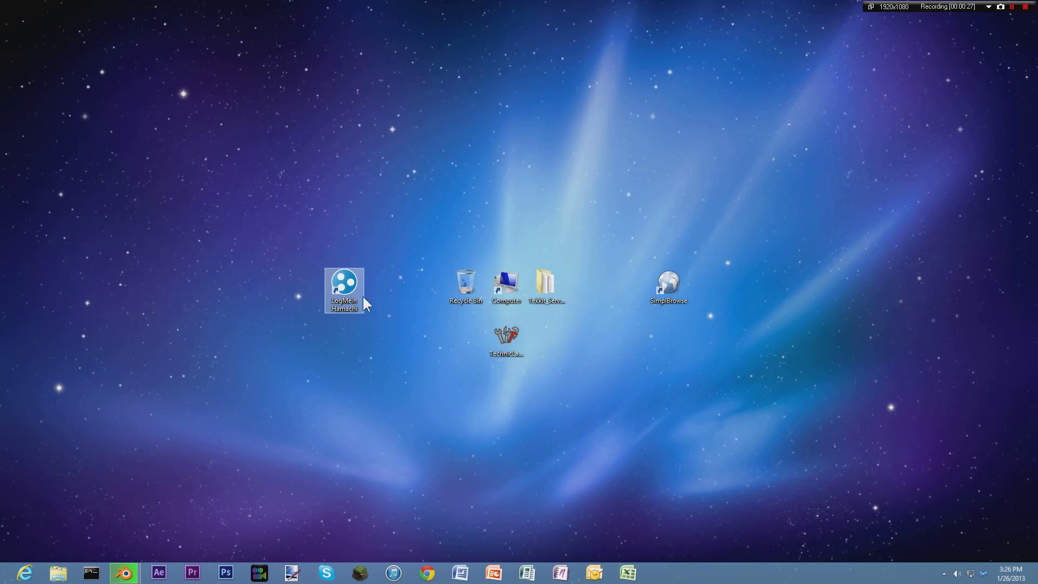
pyautogui.moveTo(725, 241); pyautogui.dragTo(614, 342)
pyautogui.click(622, 282)
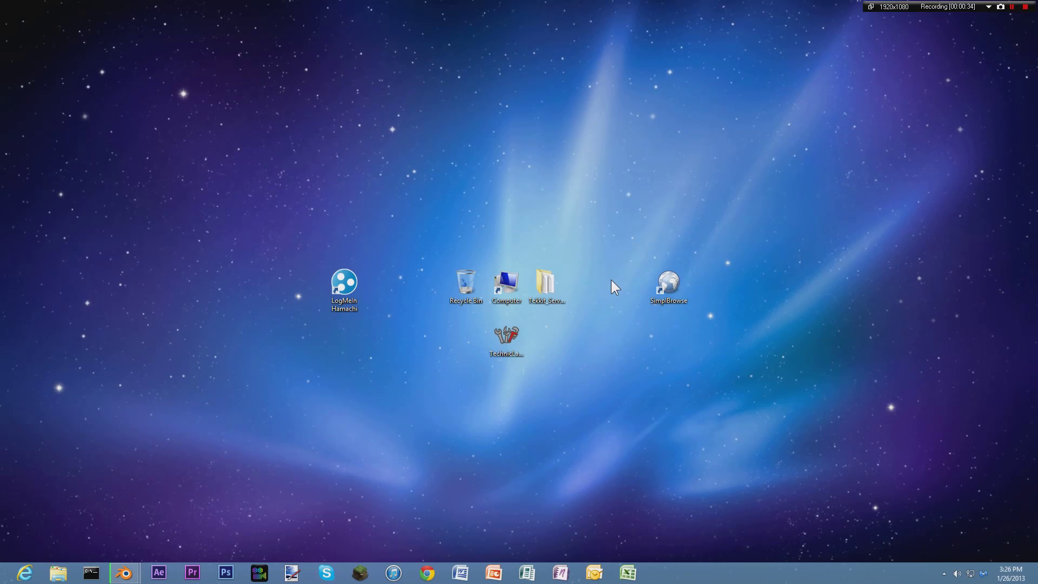
pyautogui.moveTo(619, 232); pyautogui.dragTo(688, 309)
pyautogui.click(356, 180)
pyautogui.moveTo(582, 254); pyautogui.dragTo(423, 374)
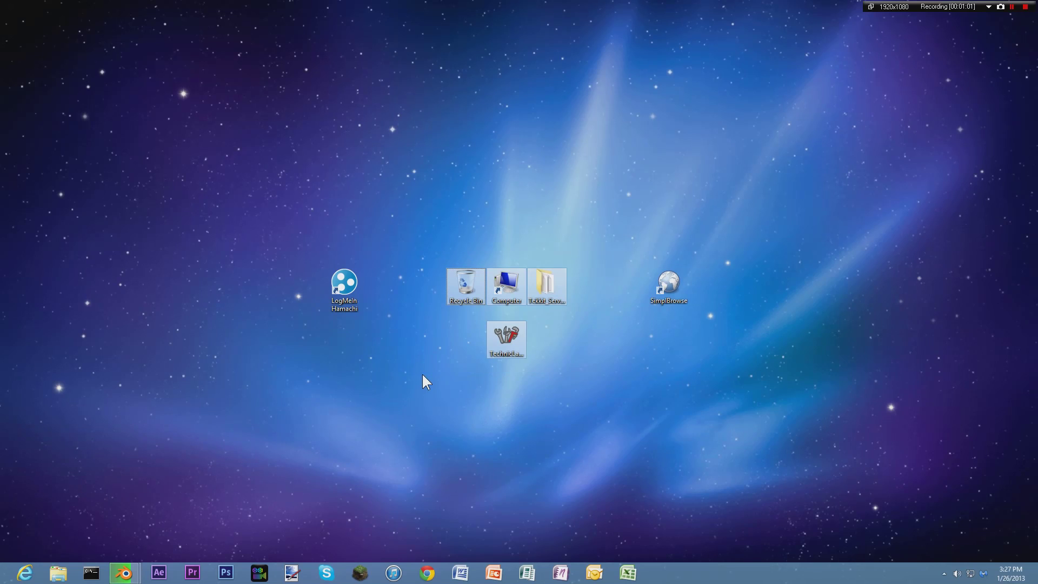
pyautogui.click(422, 375)
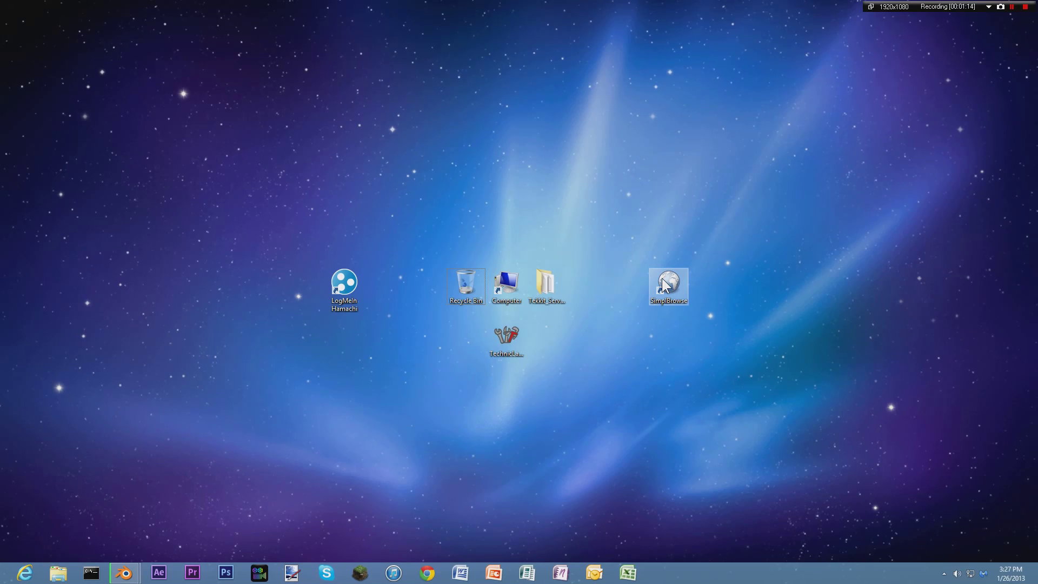
# Clear the desktop selection and launch Command Prompt from its taskbar icon.
pyautogui.moveTo(653, 229); pyautogui.dragTo(681, 352)
pyautogui.click(696, 346)
pyautogui.moveTo(736, 212); pyautogui.dragTo(625, 350)
pyautogui.click(156, 529)
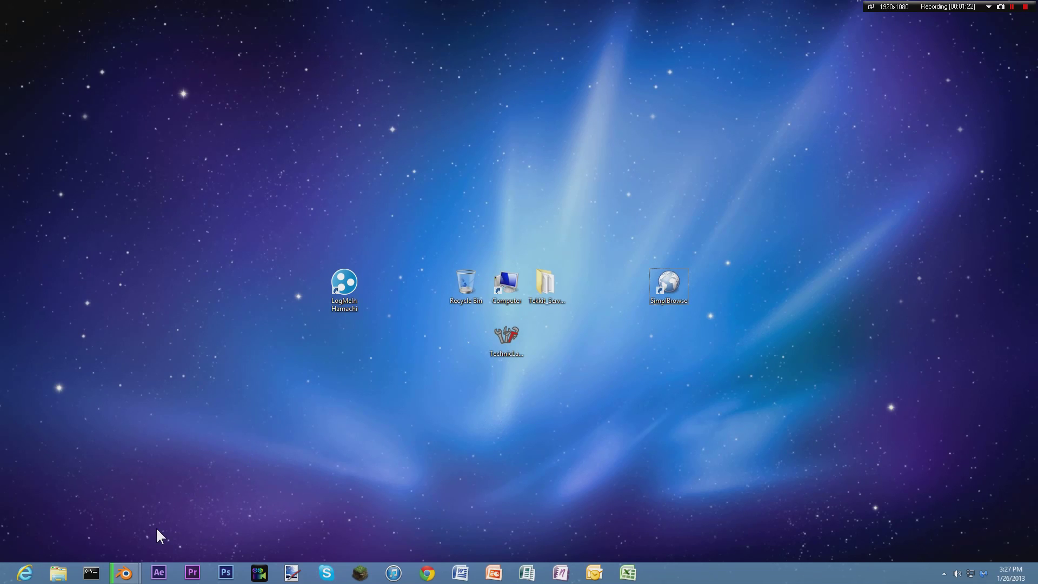
pyautogui.click(91, 572)
# Close the first console and start a new cmd.exe from the Run box.
pyautogui.moveTo(357, 136); pyautogui.dragTo(668, 135)
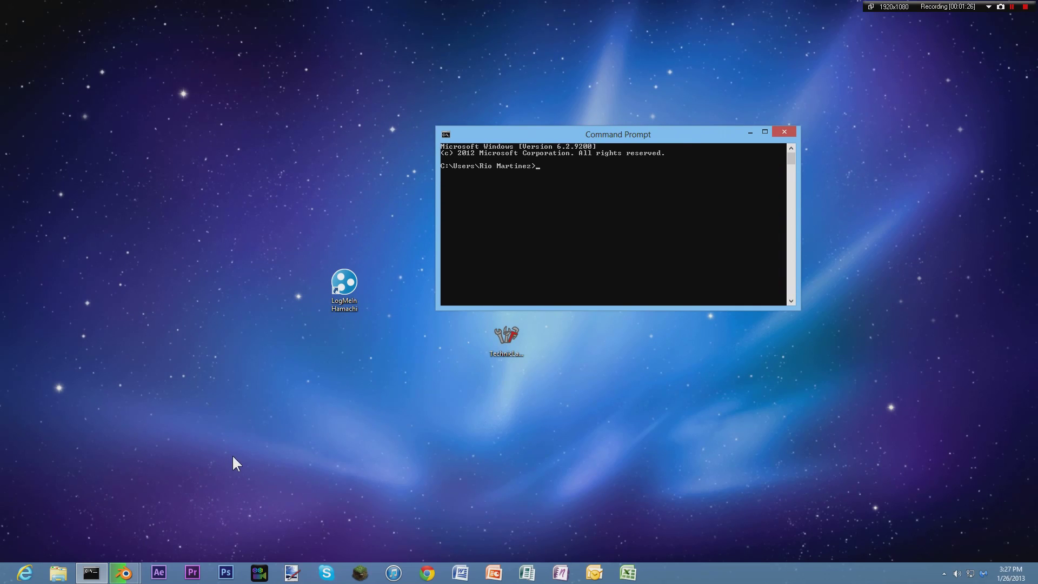
pyautogui.click(783, 133)
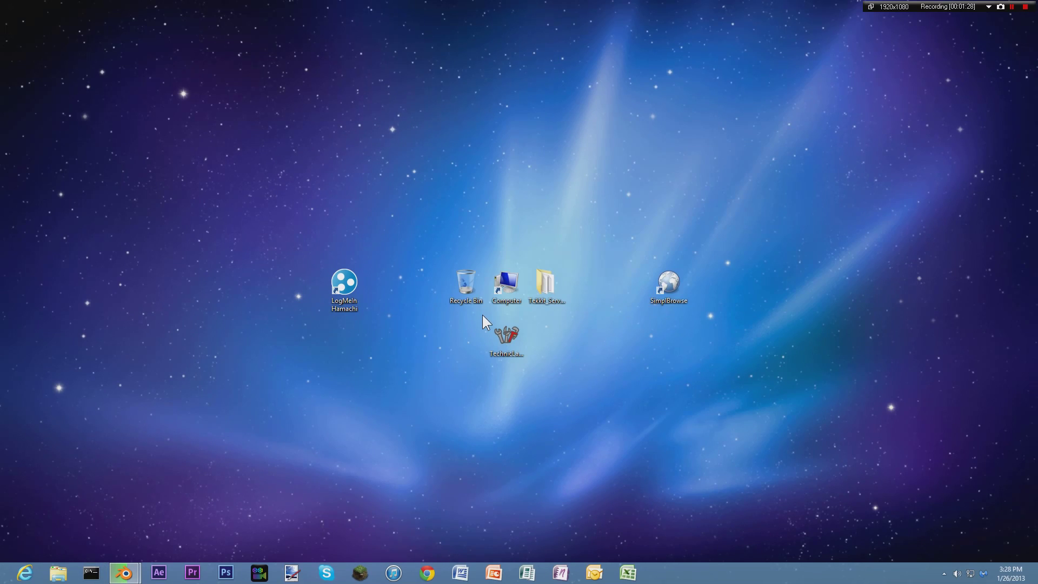
pyautogui.press('super+r')
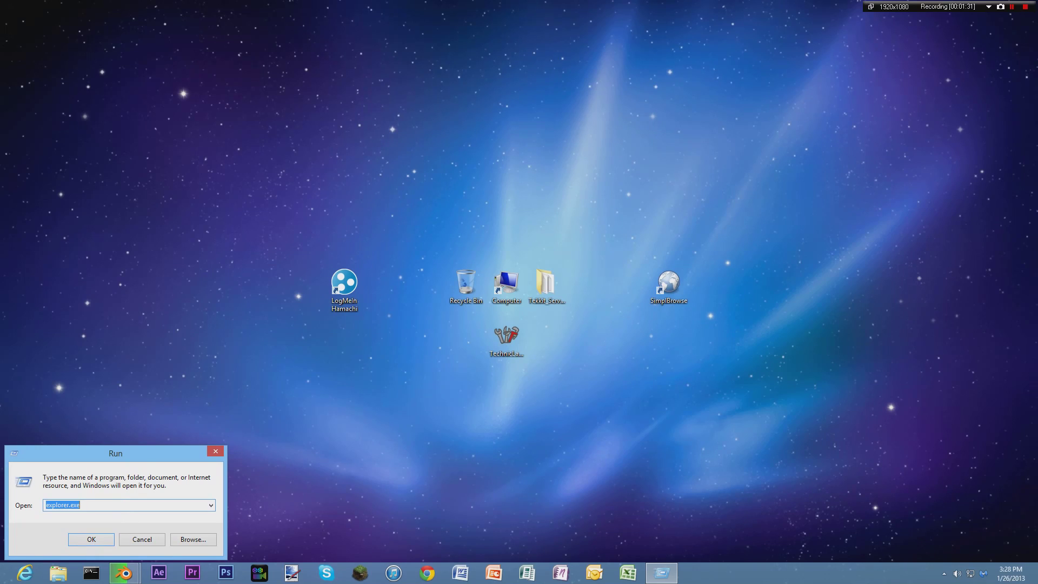
pyautogui.write('c')
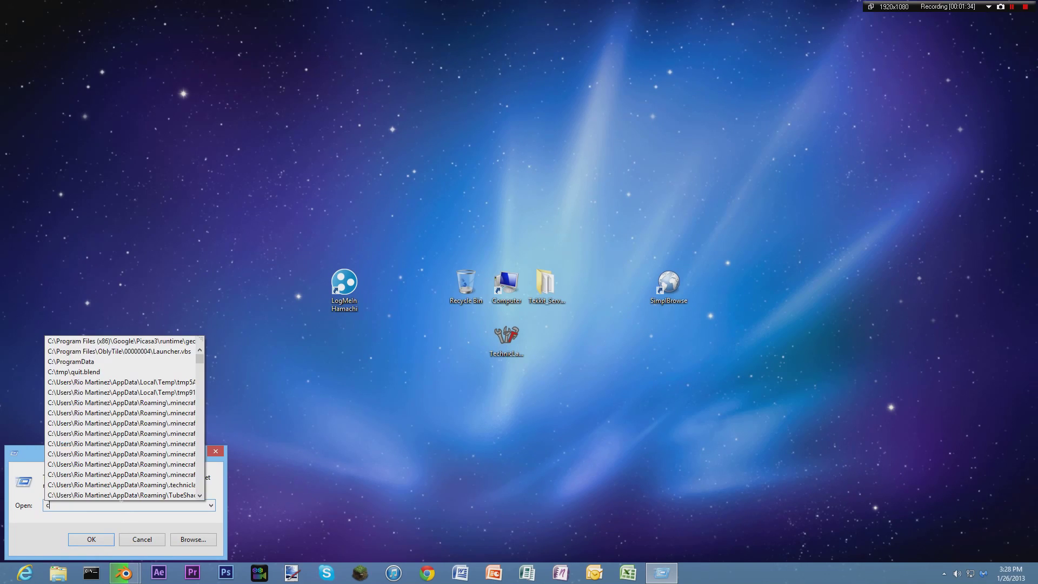
pyautogui.write('md.exe')
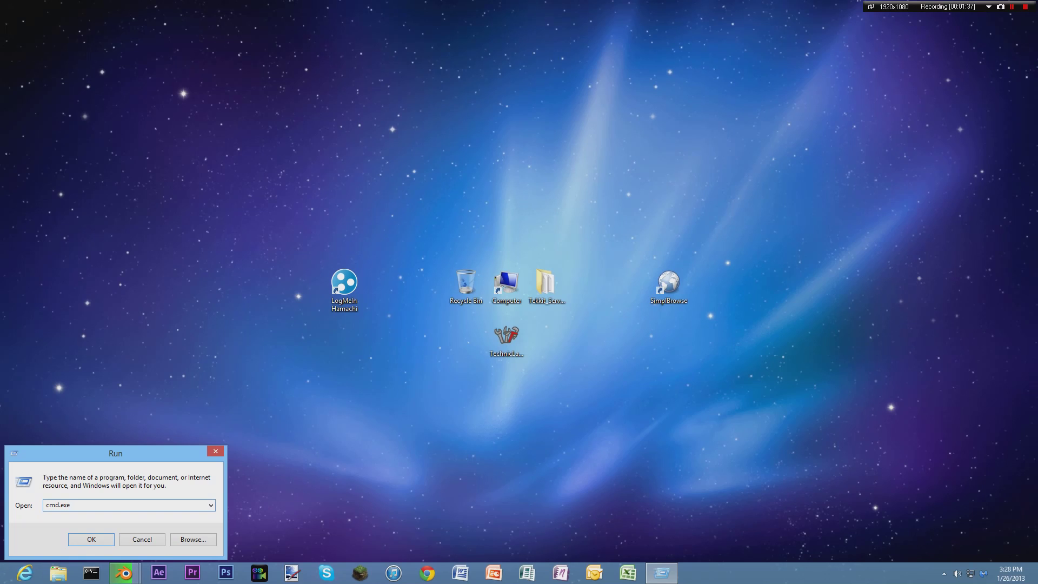
pyautogui.press('Return')
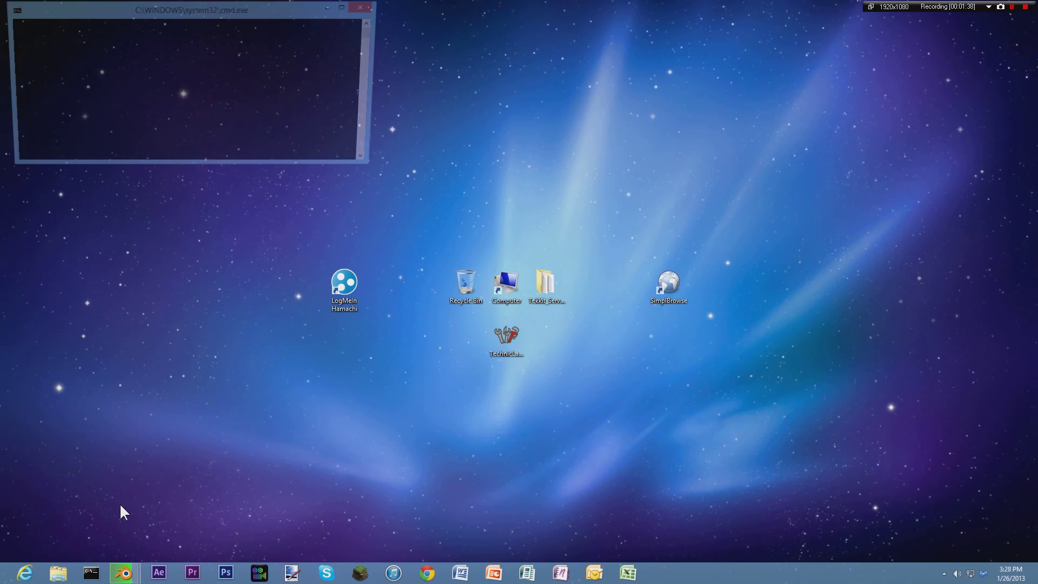
# Run ipconfig and scroll its output showing IPv4 192.168.1.3 and gateway 192.168.1.1.
pyautogui.moveTo(245, 6); pyautogui.dragTo(601, 158)
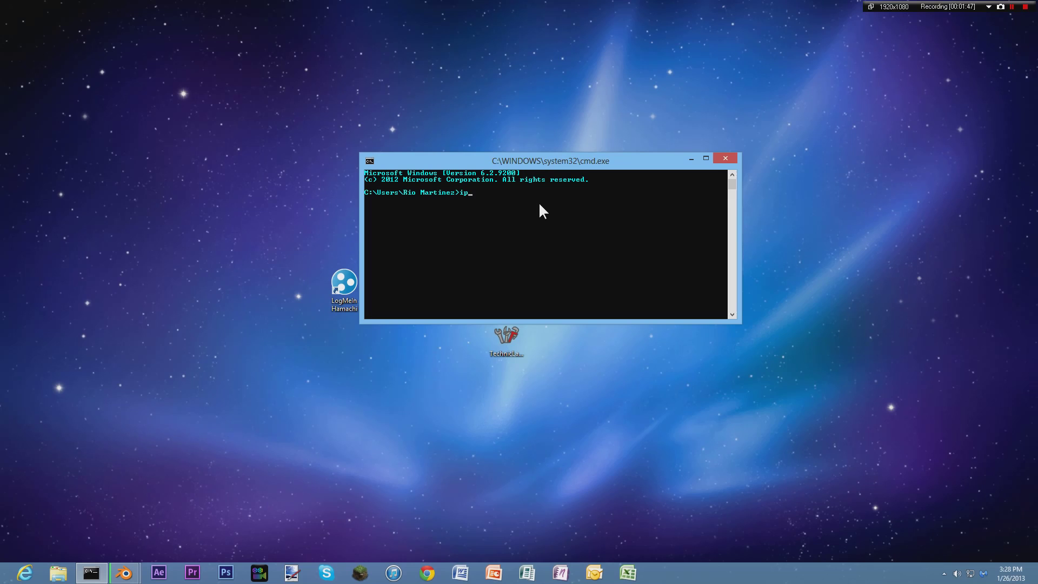
pyautogui.write('config')
pyautogui.press('Return')
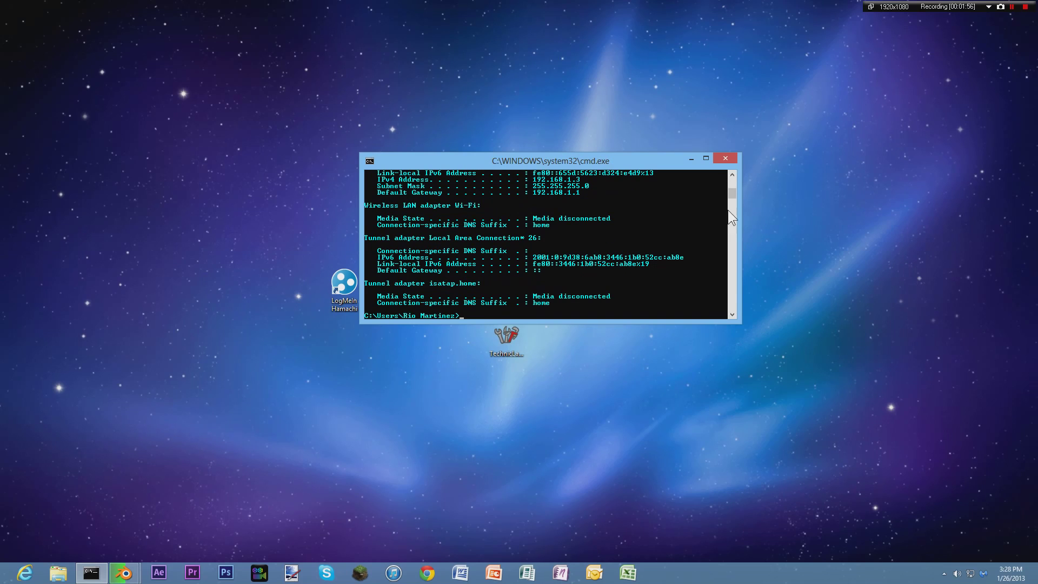
pyautogui.moveTo(731, 192); pyautogui.dragTo(735, 187)
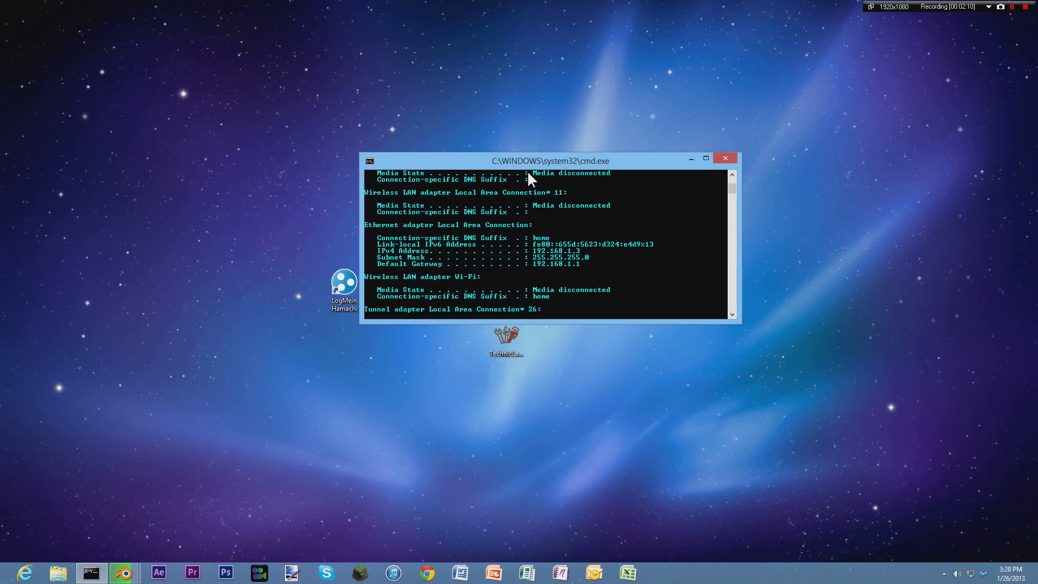
pyautogui.scroll(-3, 540, 206)
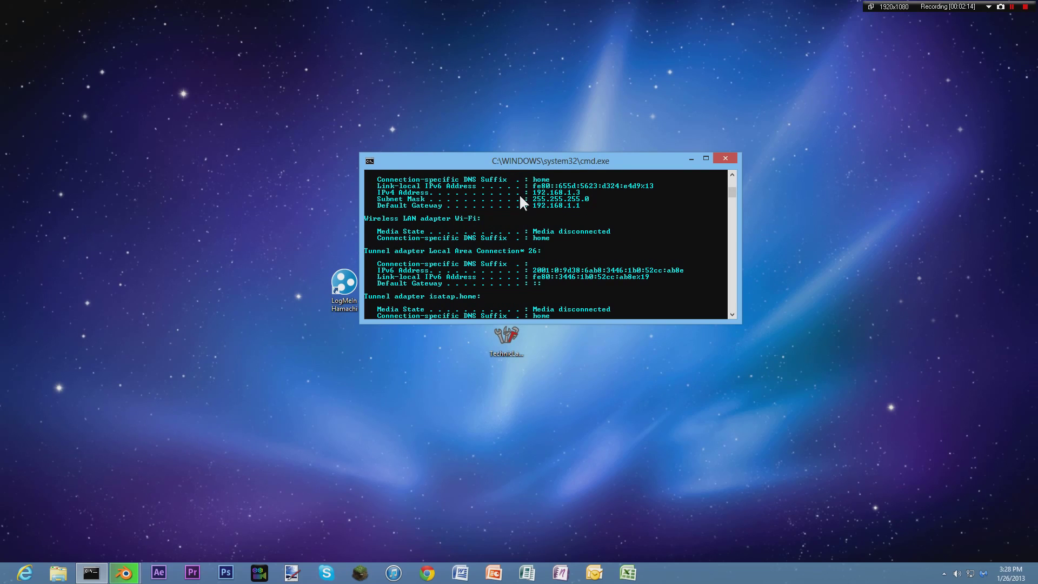
pyautogui.scroll(-4, 548, 212)
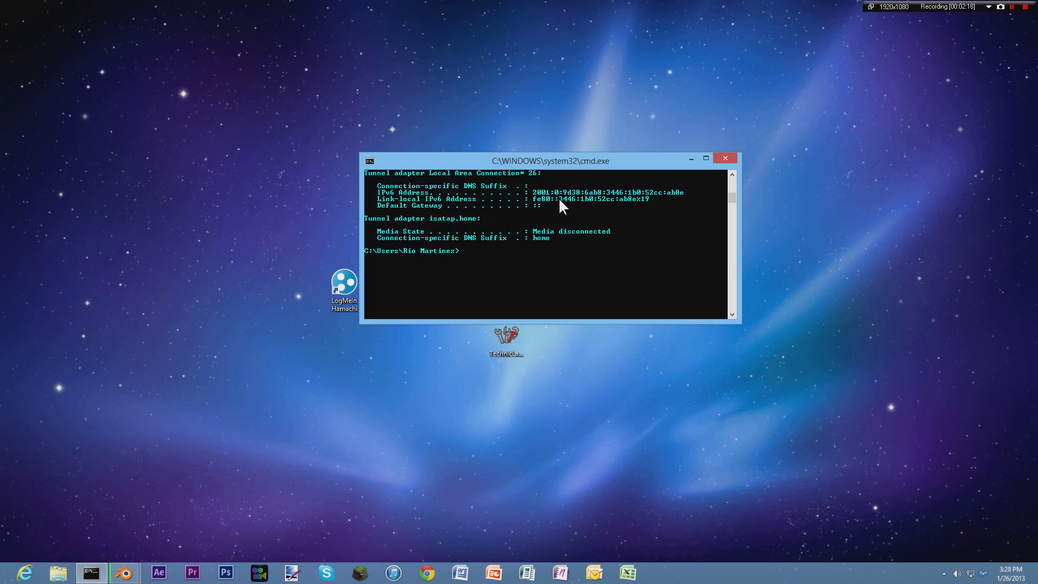
pyautogui.scroll(3, 636, 202)
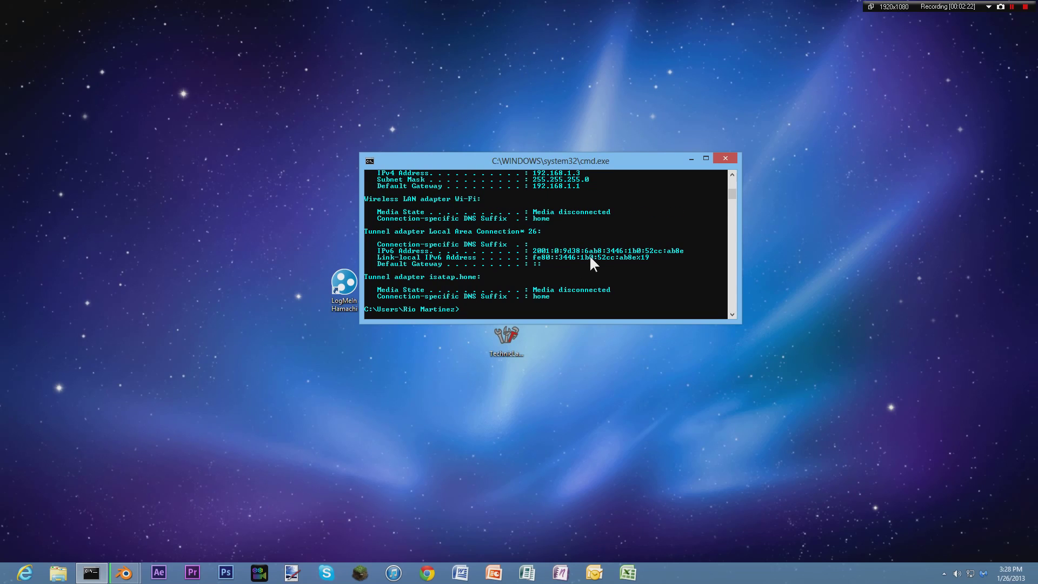
pyautogui.scroll(3, 589, 259)
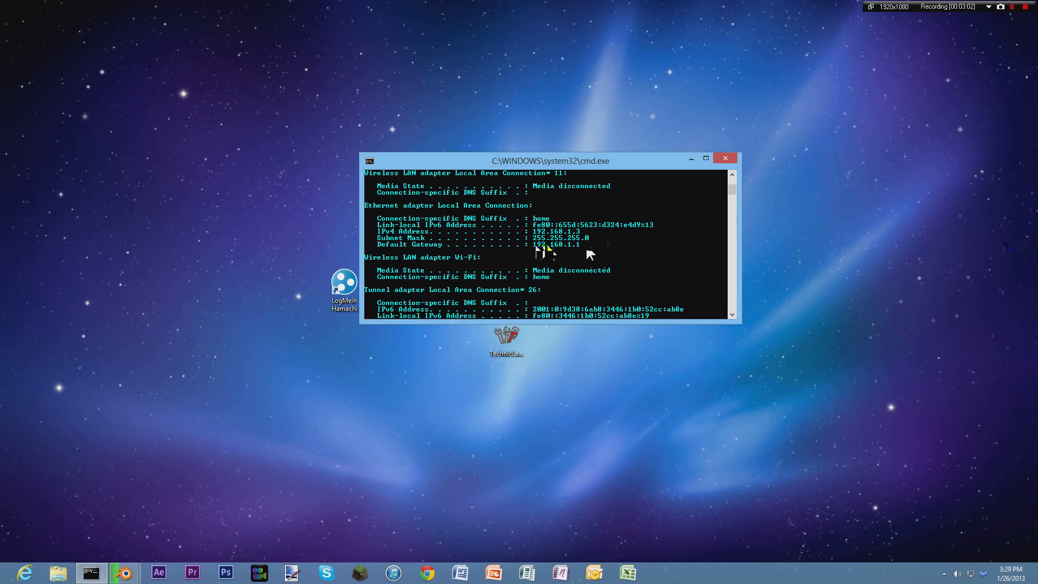
# Mark and copy the default gateway address 192.168.1.1 in the console.
pyautogui.click(369, 161)
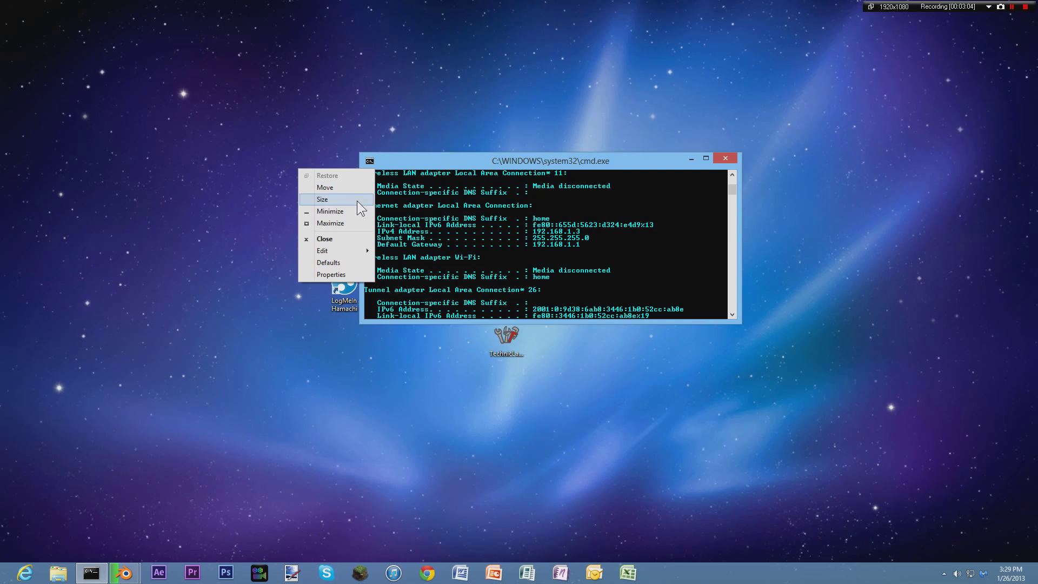
pyautogui.moveTo(346, 251)
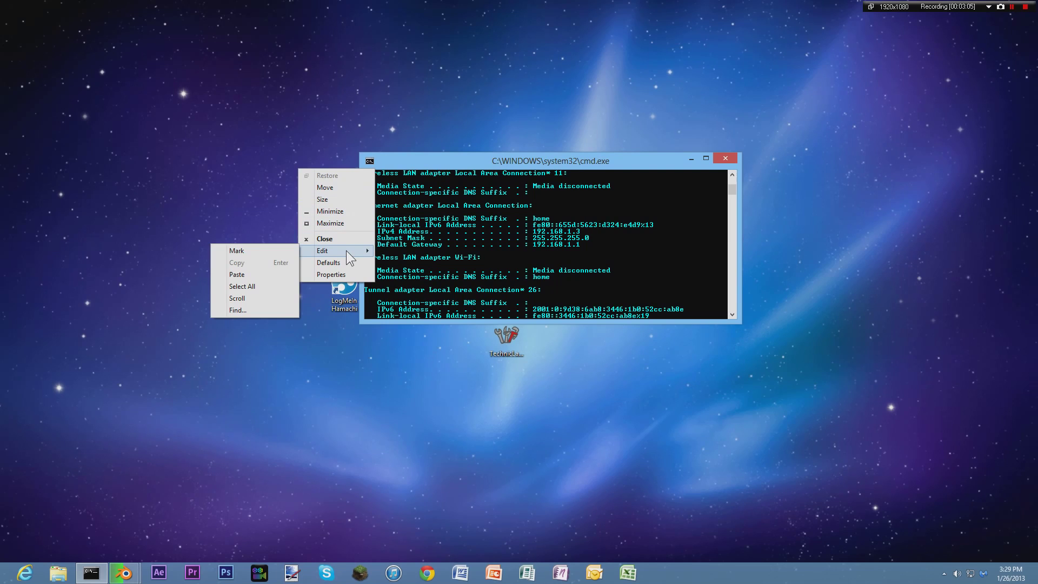
pyautogui.click(248, 249)
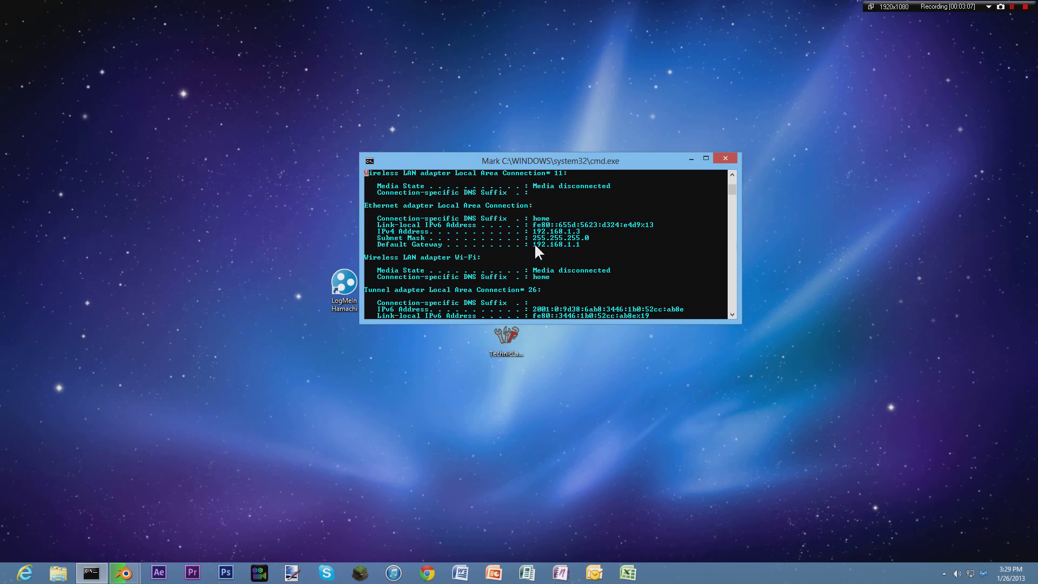
pyautogui.moveTo(531, 242); pyautogui.dragTo(540, 242)
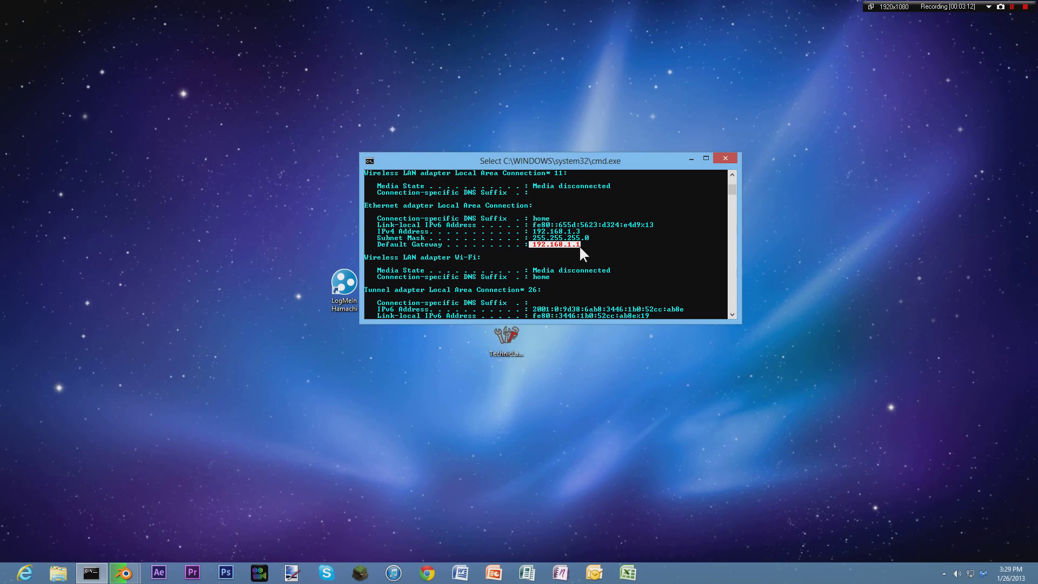
pyautogui.press('Return')
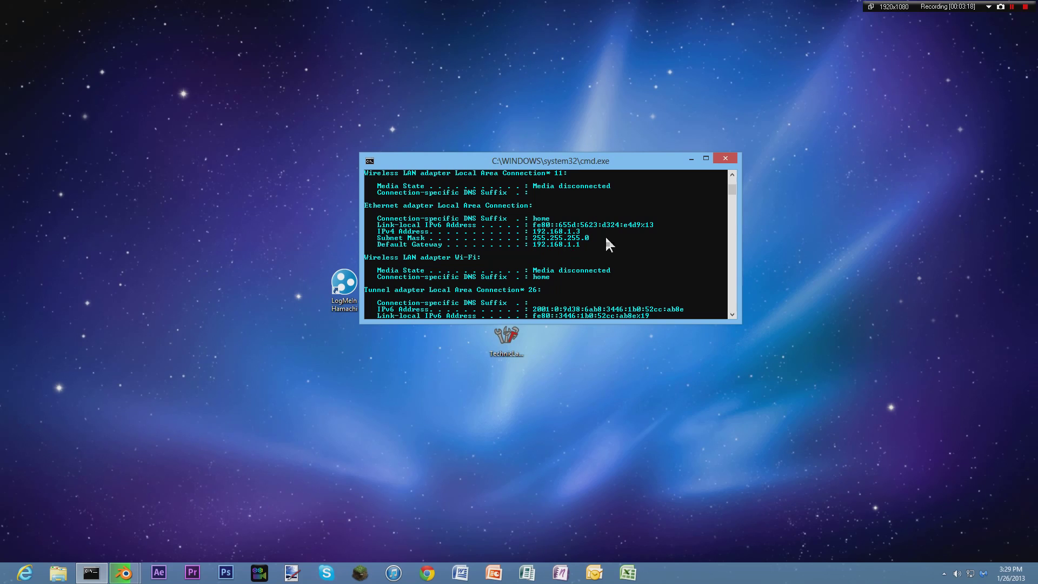
# Close the Command Prompt window.
pyautogui.click(369, 161)
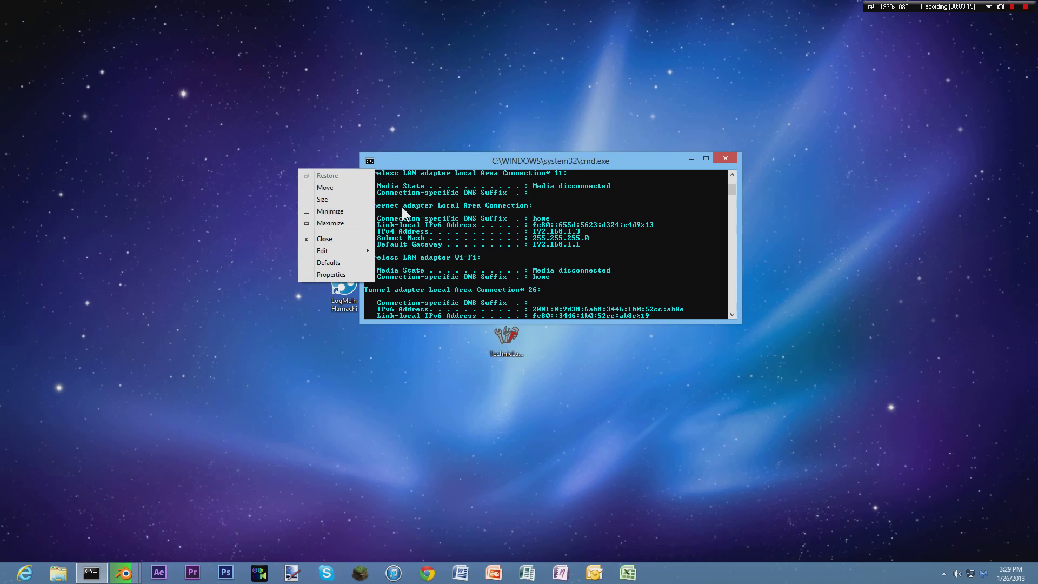
pyautogui.moveTo(352, 256)
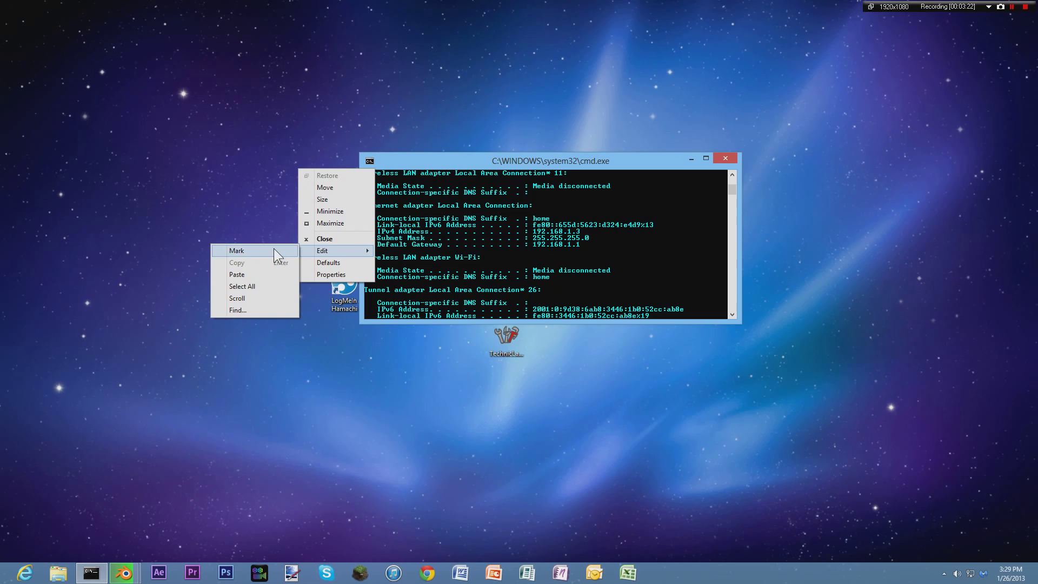
pyautogui.click(535, 246)
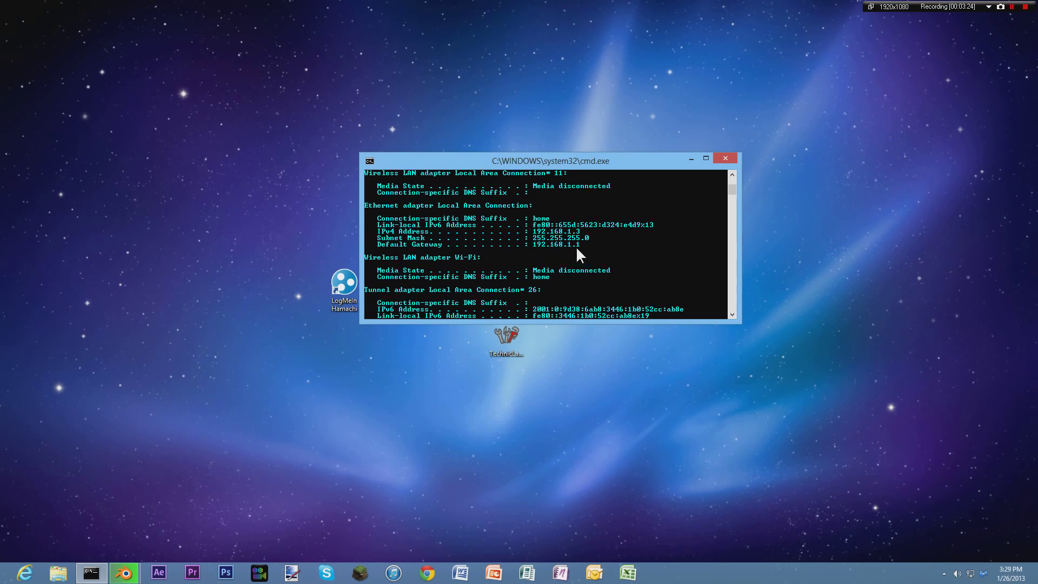
pyautogui.click(725, 159)
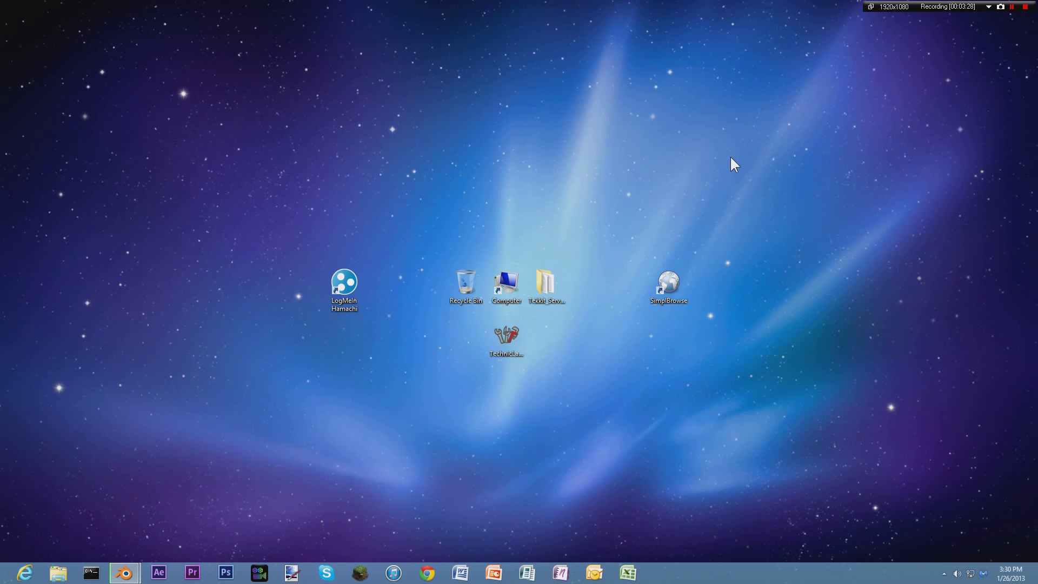
# Launch the SimplBrowse web browser from its desktop shortcut.
pyautogui.doubleClick(673, 282)
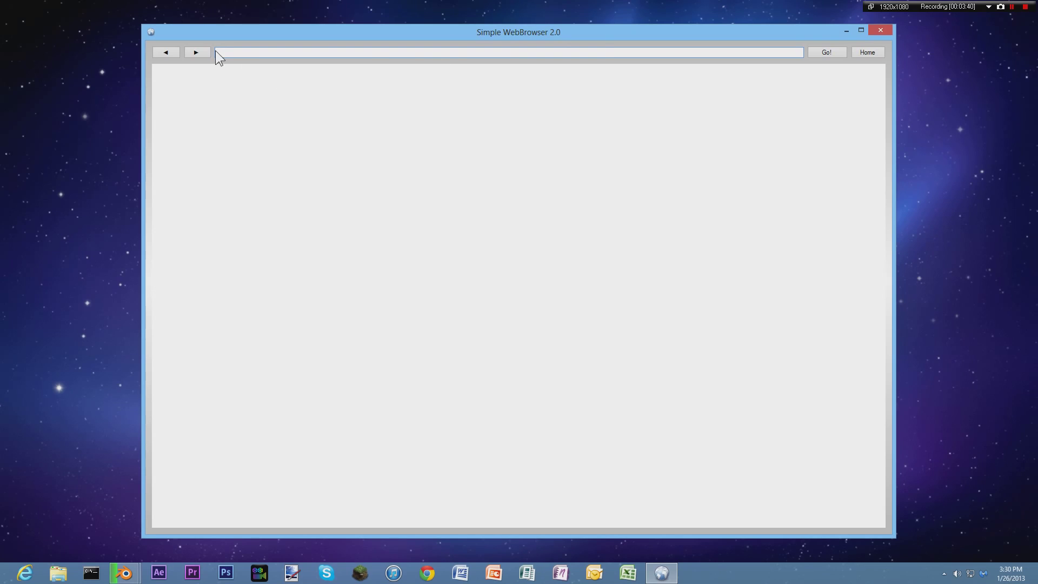
pyautogui.rightClick(255, 48)
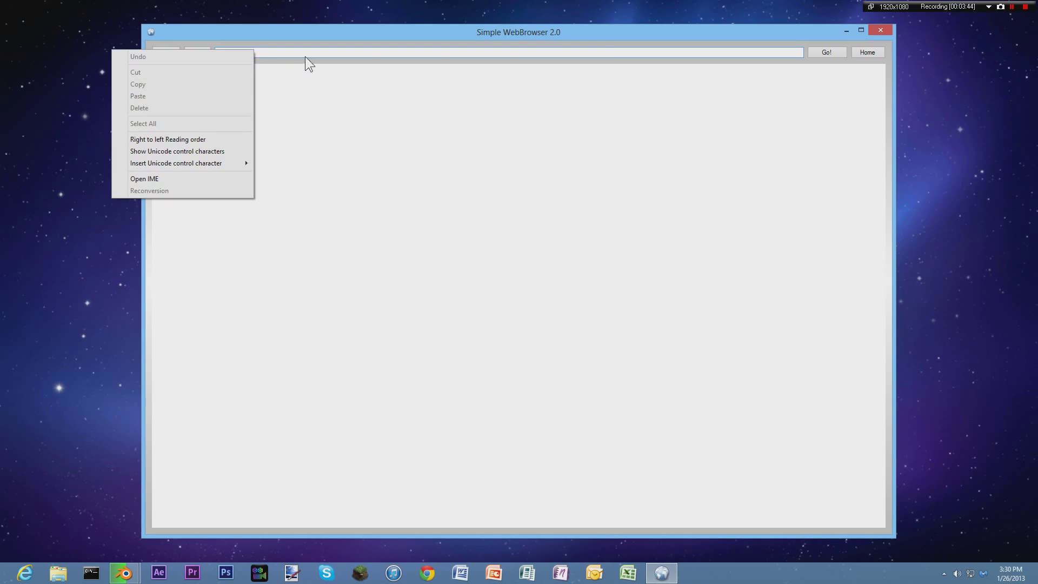
pyautogui.click(260, 60)
pyautogui.rightClick(236, 57)
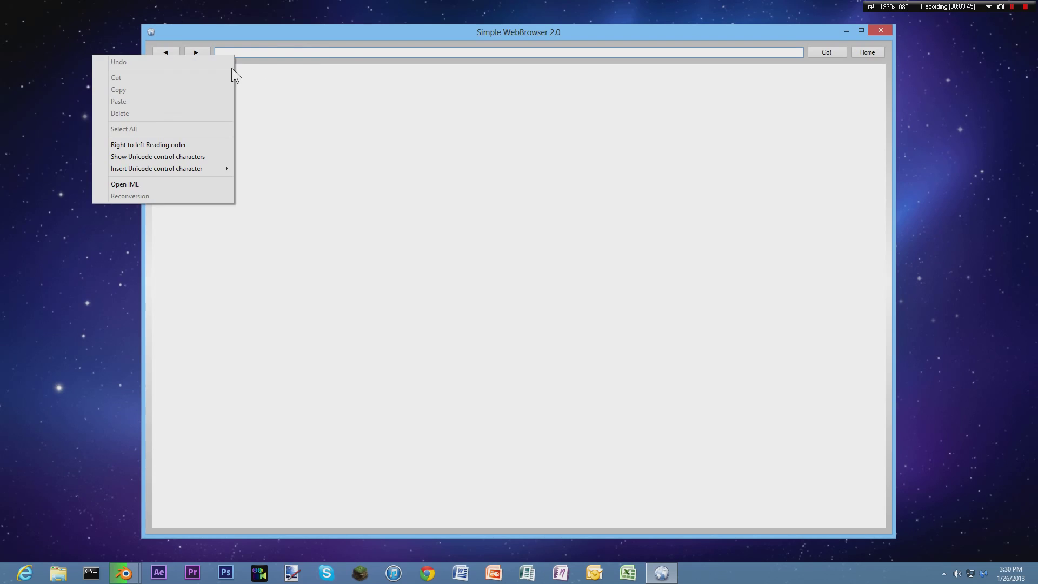
pyautogui.click(256, 54)
# Load the router page at 192.168.1.1 in the browser.
pyautogui.write('19')
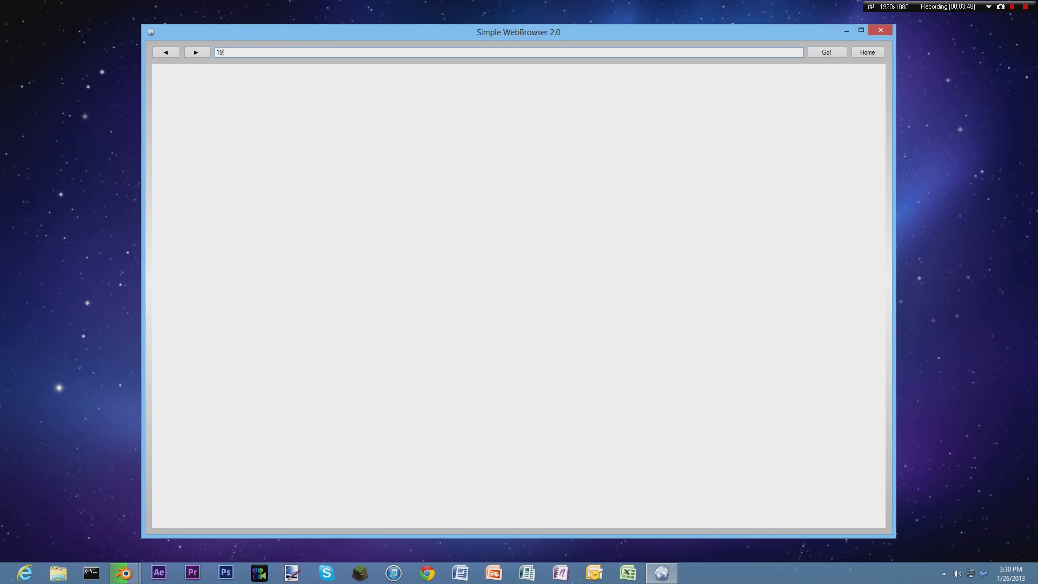
pyautogui.write('2.168.1.1')
pyautogui.moveTo(248, 52); pyautogui.dragTo(214, 60)
pyautogui.click(265, 52)
pyautogui.click(827, 52)
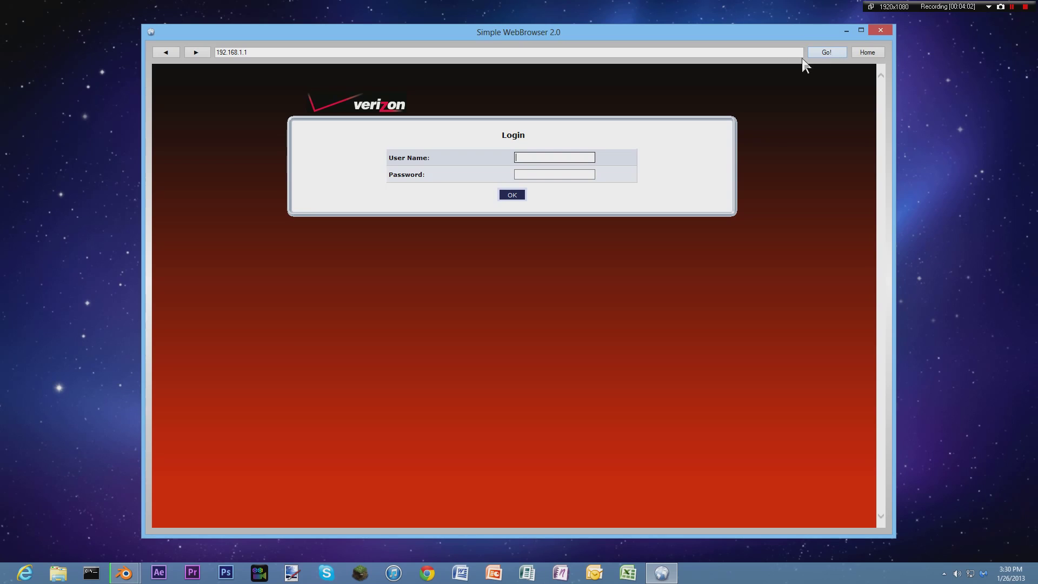
# Enter the router user name and password, clear the user name, and submit the login form.
pyautogui.click(548, 159)
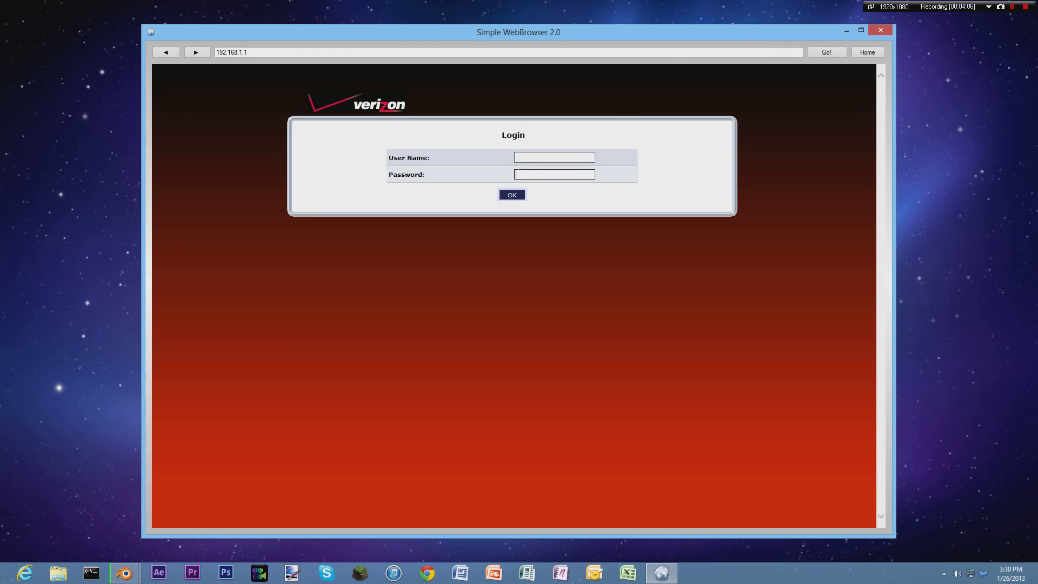
pyautogui.write('admin')
pyautogui.press('Tab')
pyautogui.write('•••••••••••••••••••••')
pyautogui.moveTo(591, 157); pyautogui.dragTo(478, 158)
pyautogui.press('BackSpace')
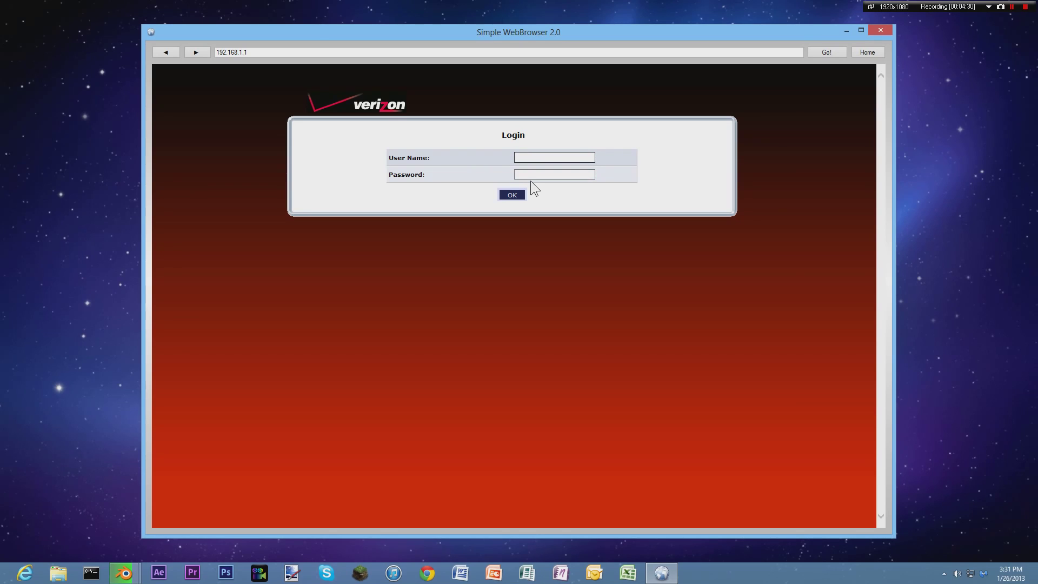
pyautogui.press('Return')
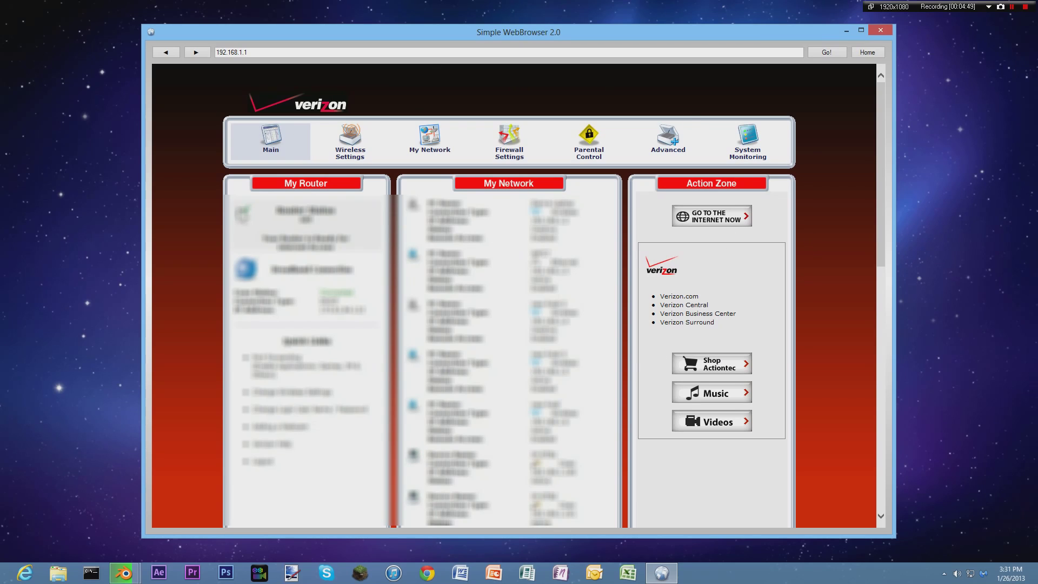
pyautogui.moveTo(230, 106); pyautogui.dragTo(398, 111)
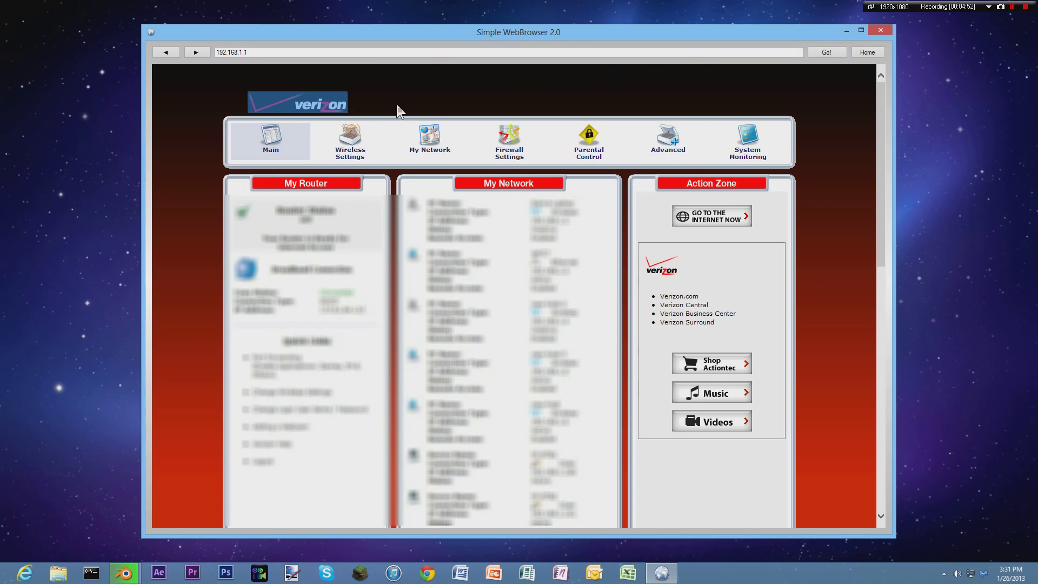
pyautogui.click(395, 105)
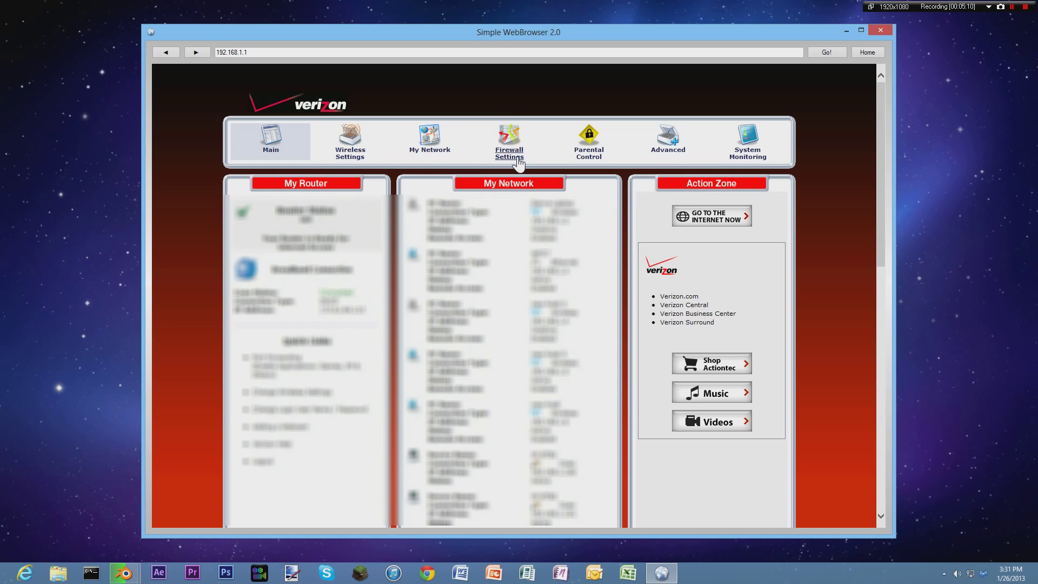
# Open Firewall Settings, accept the warning, and go to Port Forwarding.
pyautogui.click(511, 153)
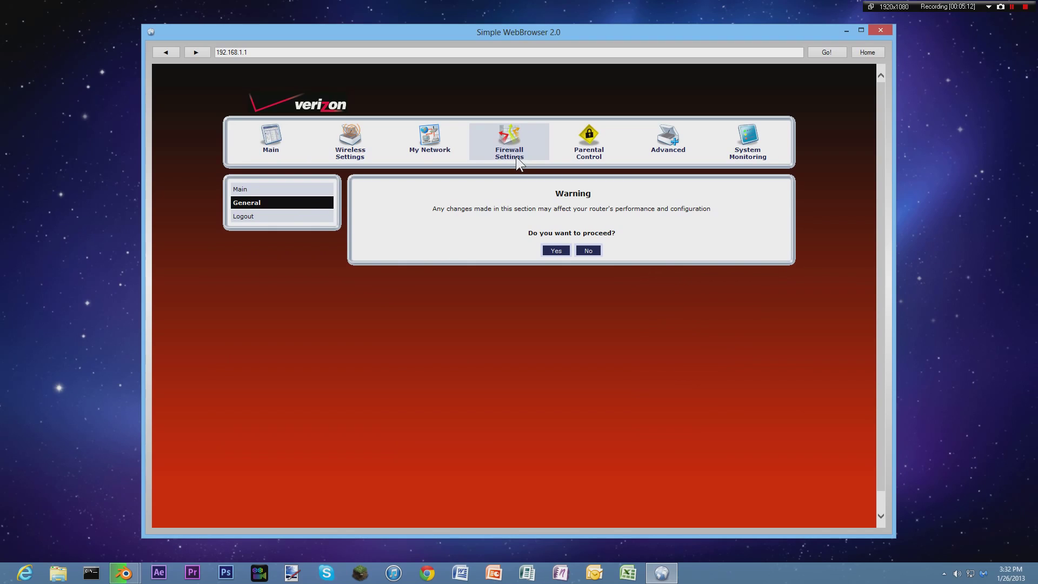
pyautogui.click(556, 251)
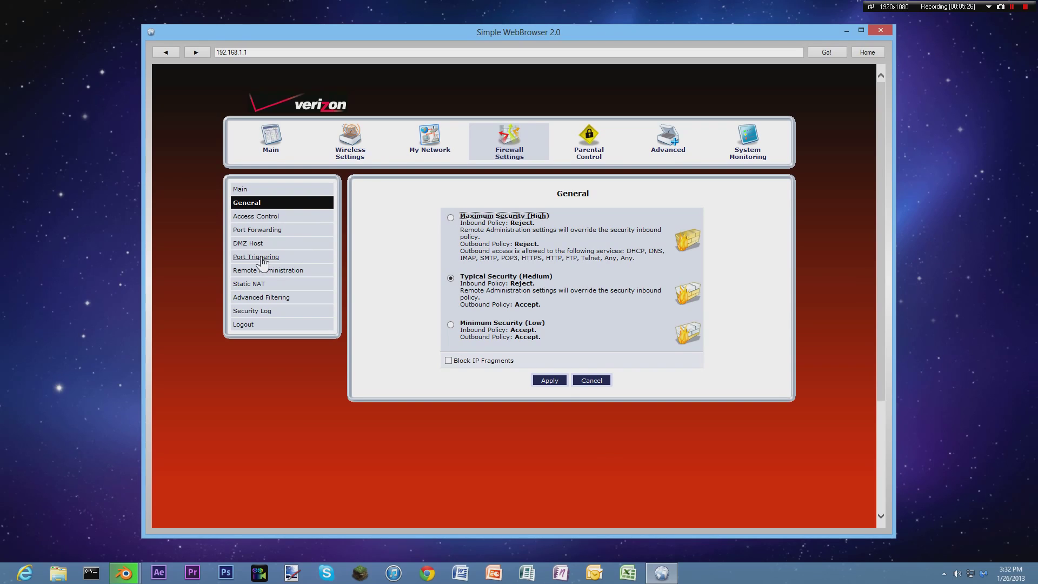
pyautogui.click(258, 230)
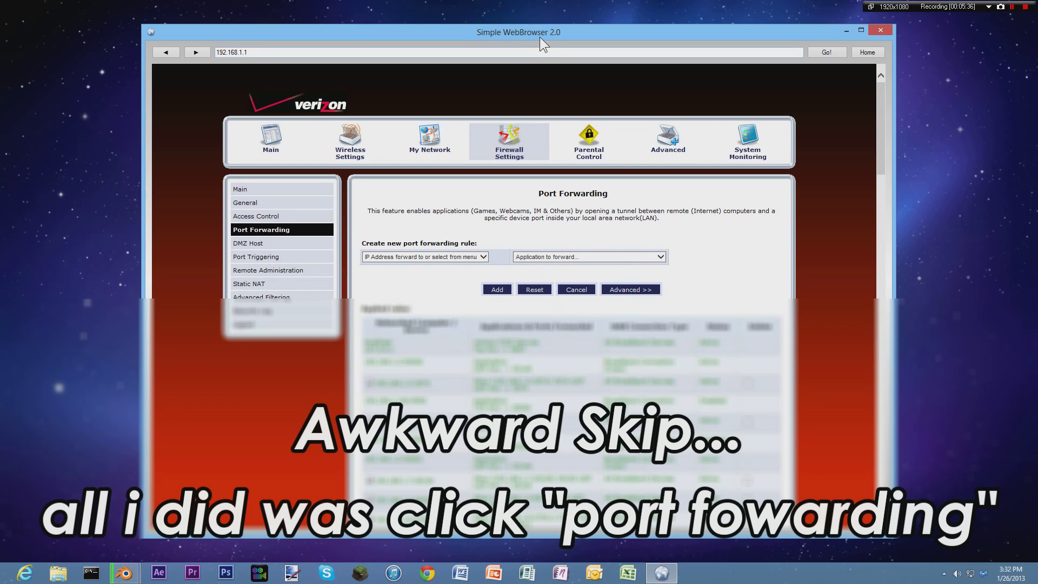
# Choose WPC7 - 192.168.1.3 as the destination device for the new forwarding rule.
pyautogui.moveTo(540, 37); pyautogui.dragTo(553, 35)
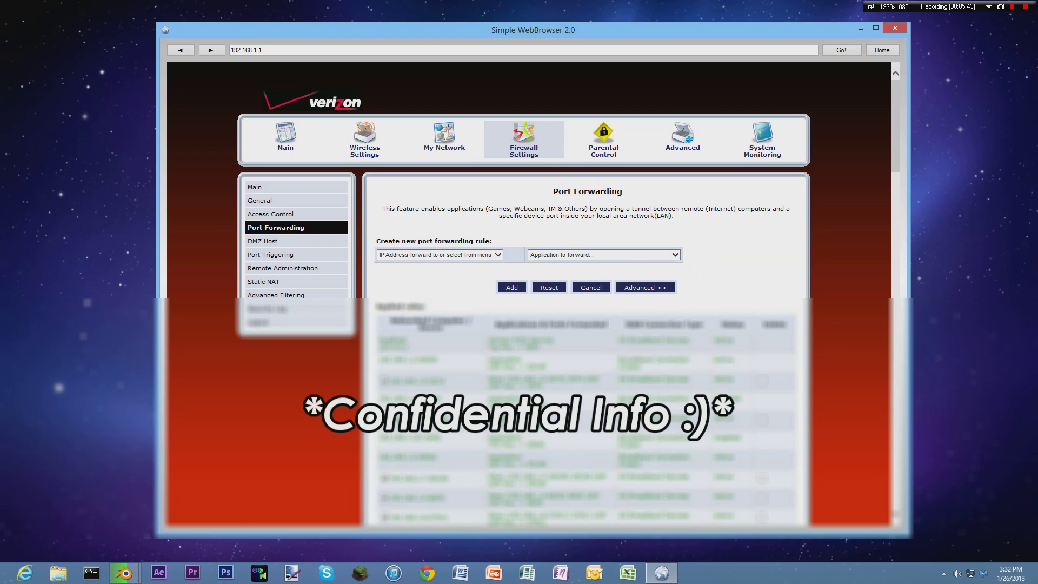
pyautogui.moveTo(397, 238); pyautogui.dragTo(500, 243)
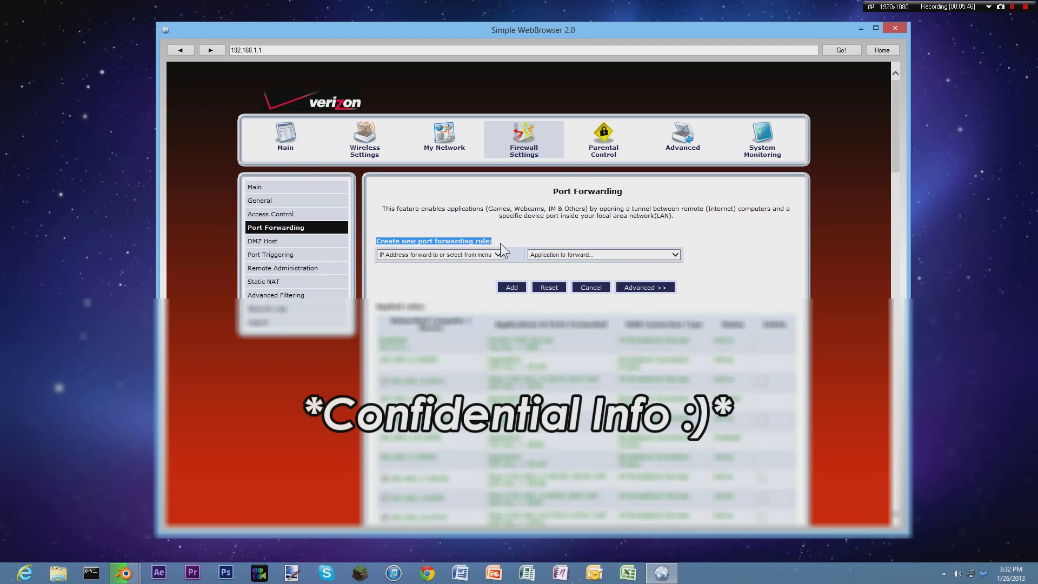
pyautogui.click(518, 239)
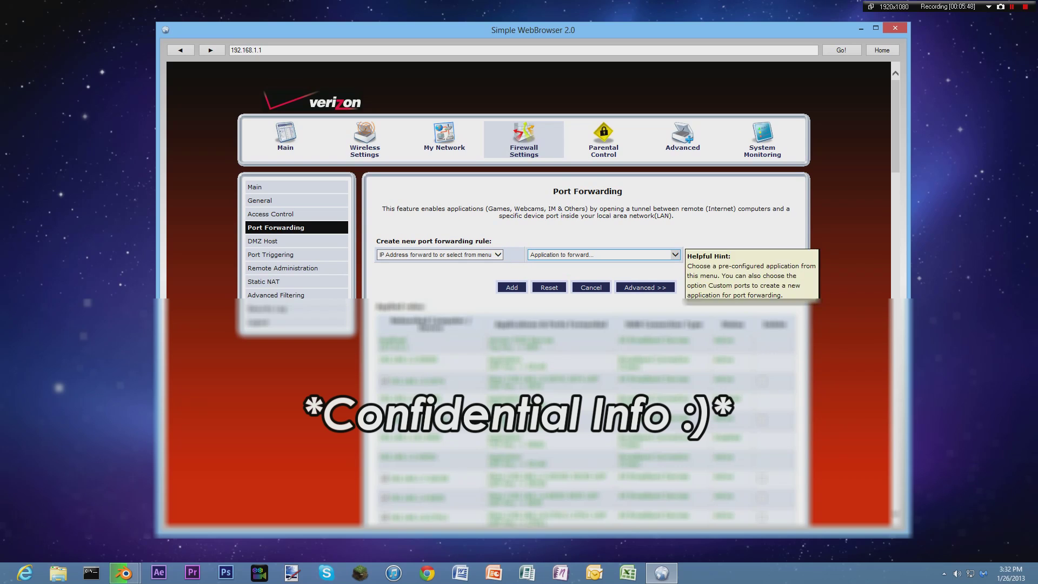
pyautogui.moveTo(423, 253)
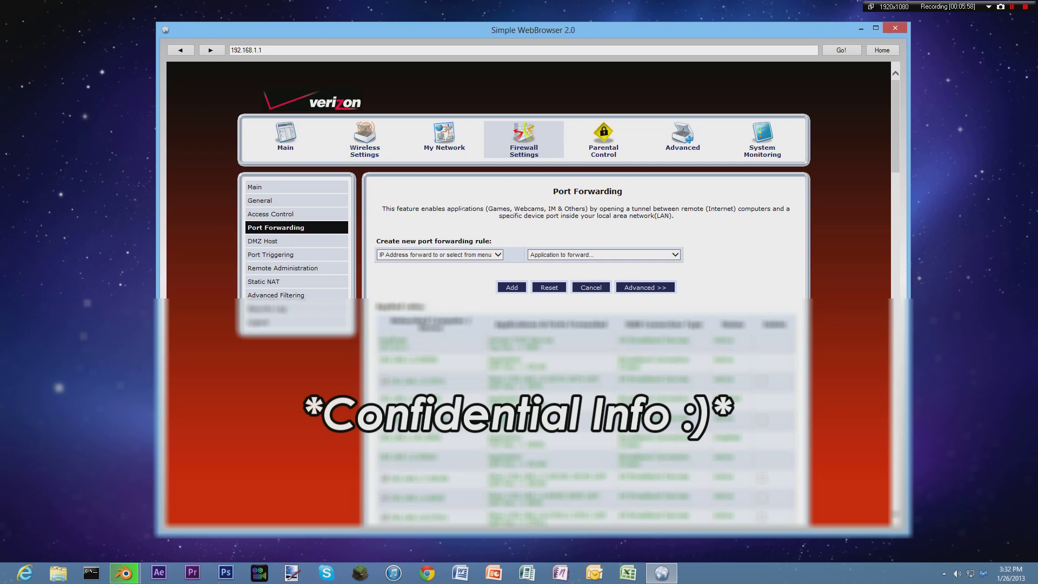
pyautogui.click(499, 255)
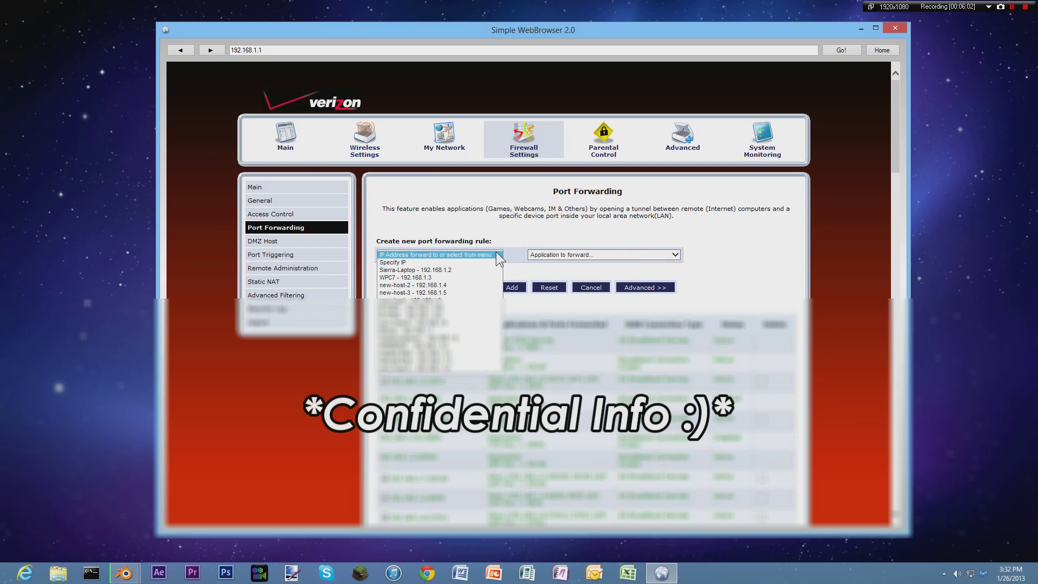
pyautogui.click(498, 254)
pyautogui.click(499, 254)
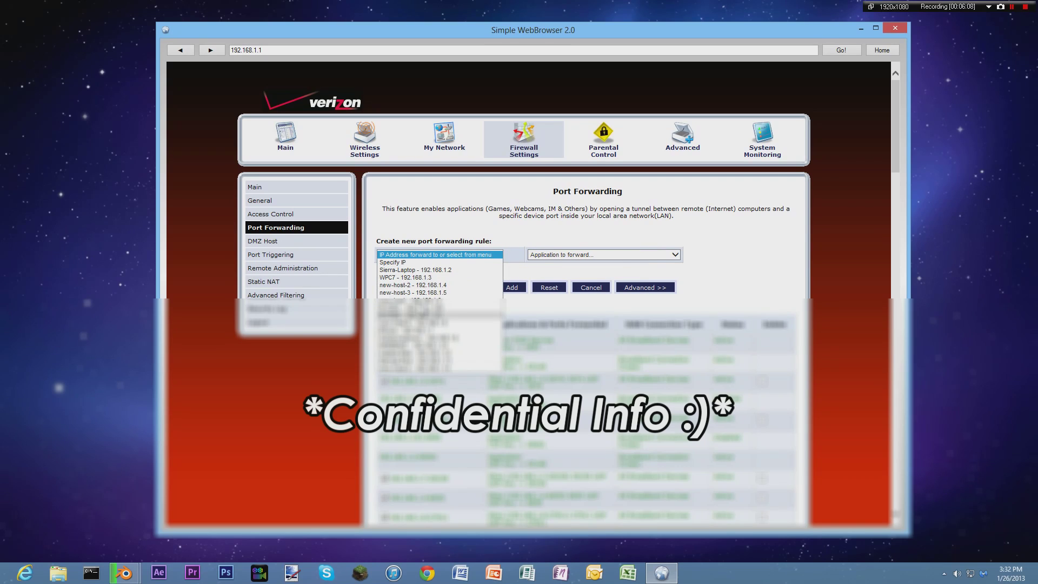
pyautogui.click(421, 279)
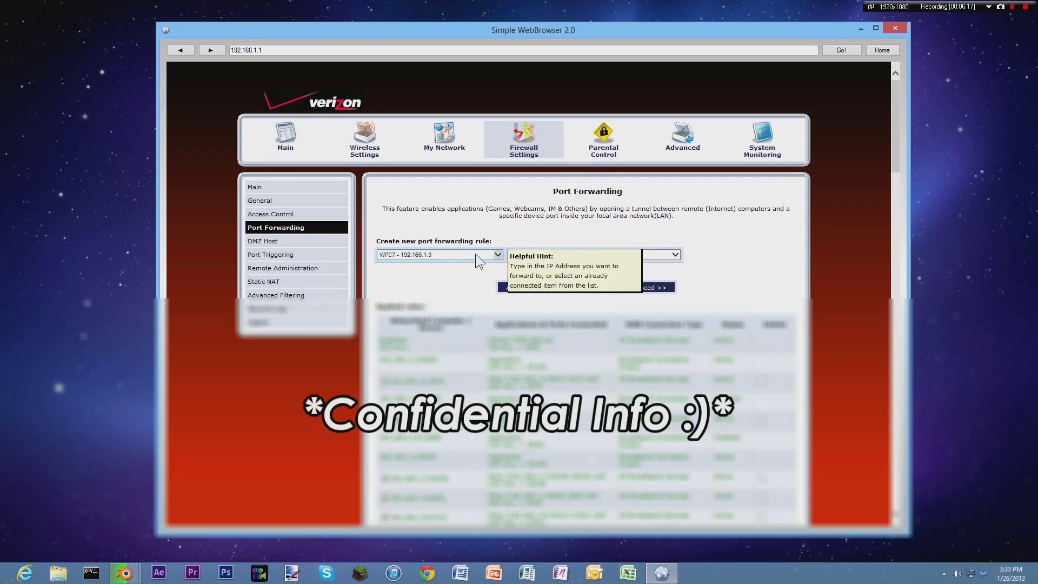
pyautogui.click(495, 254)
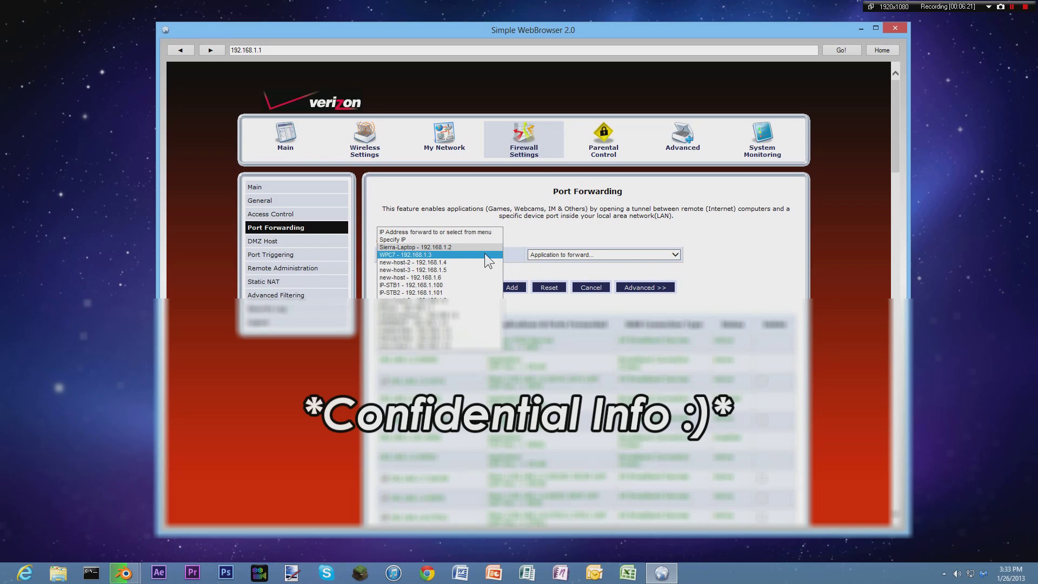
pyautogui.click(485, 253)
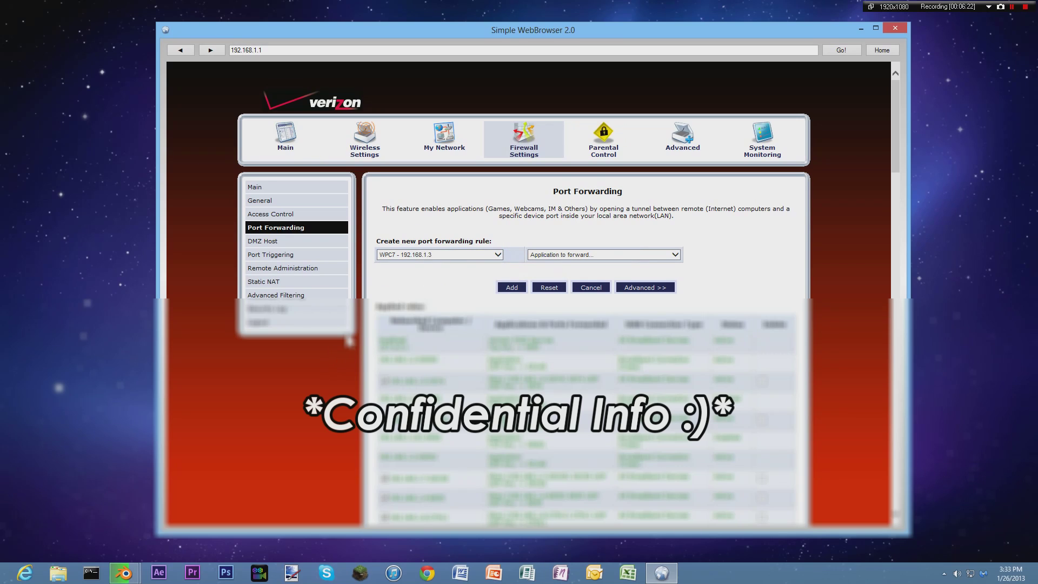
pyautogui.click(90, 575)
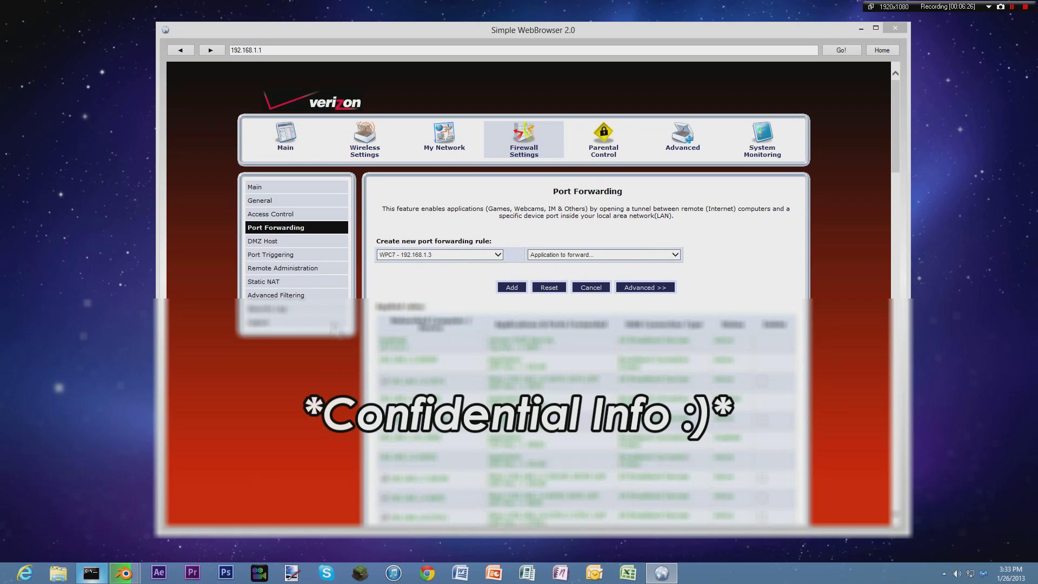
# Verify with ipconfig that this PC is 192.168.1.3 and keep WPC7 as the rule's target.
pyautogui.moveTo(319, 53); pyautogui.dragTo(855, 161)
pyautogui.write('ipconfig')
pyautogui.press('Return')
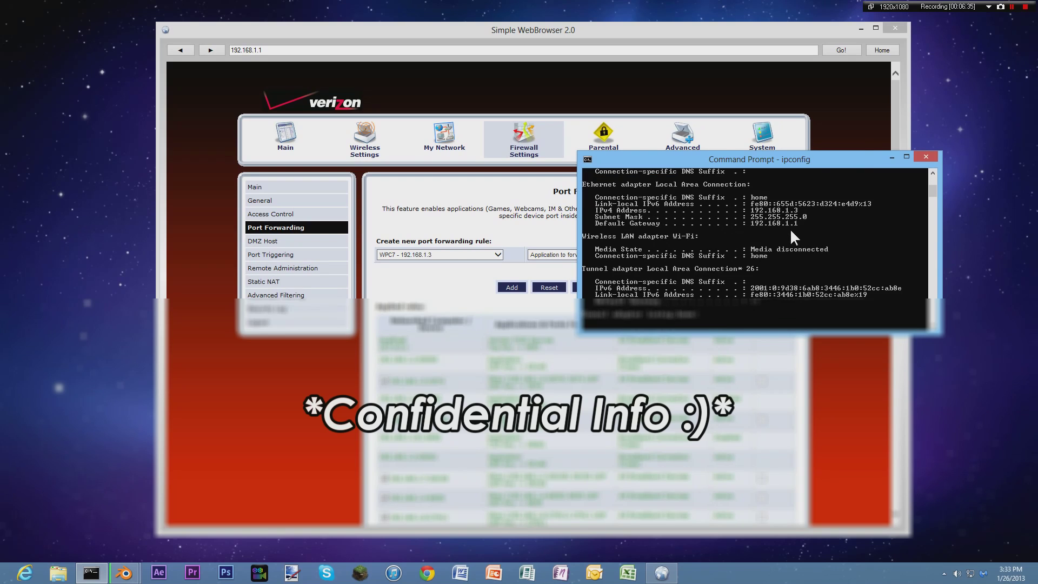
pyautogui.scroll(3, 780, 222)
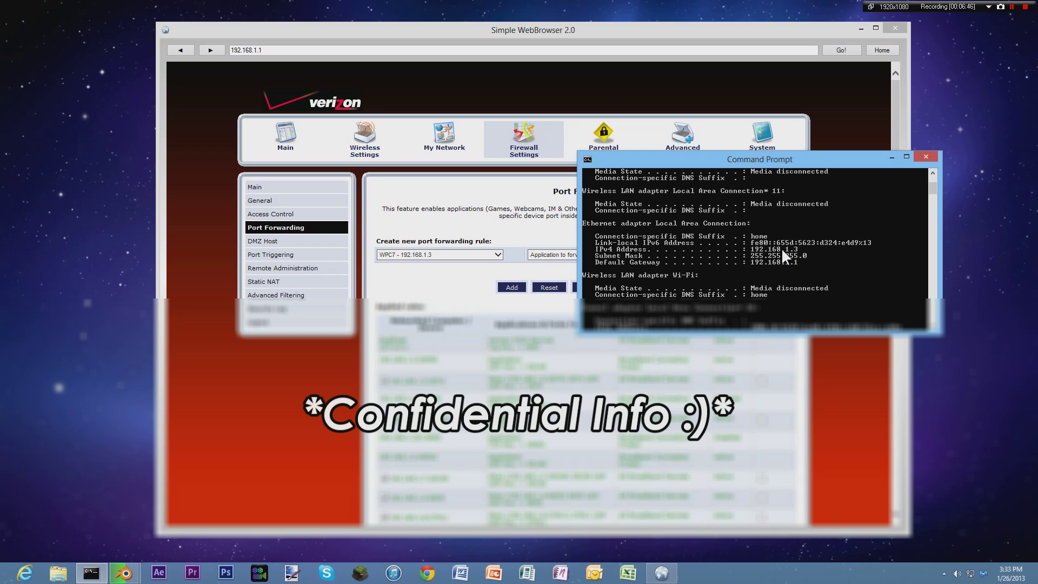
pyautogui.click(925, 158)
pyautogui.click(388, 254)
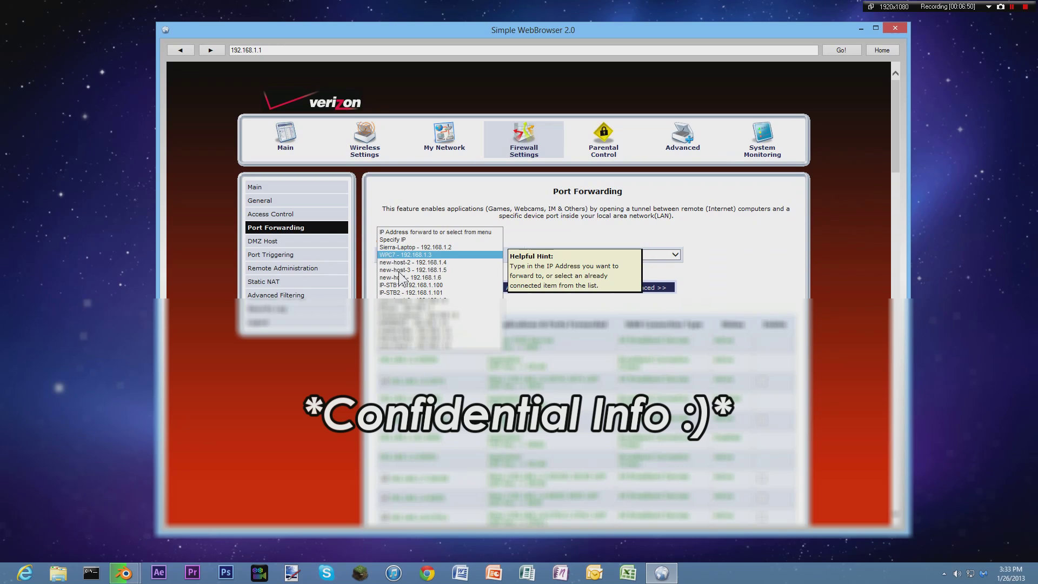
pyautogui.click(405, 254)
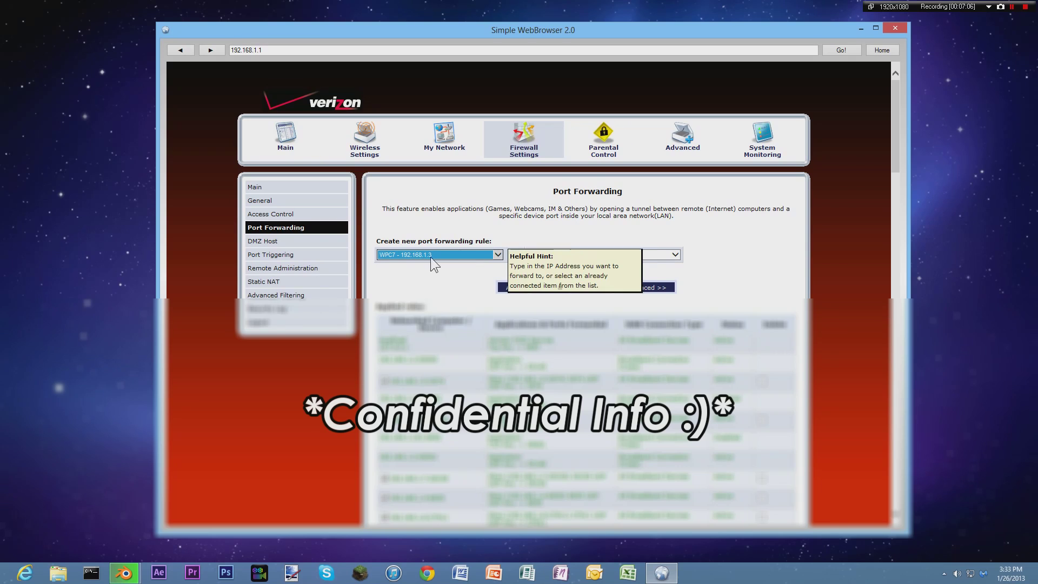
# Choose Custom Ports as the forwarded application for the rule.
pyautogui.click(561, 255)
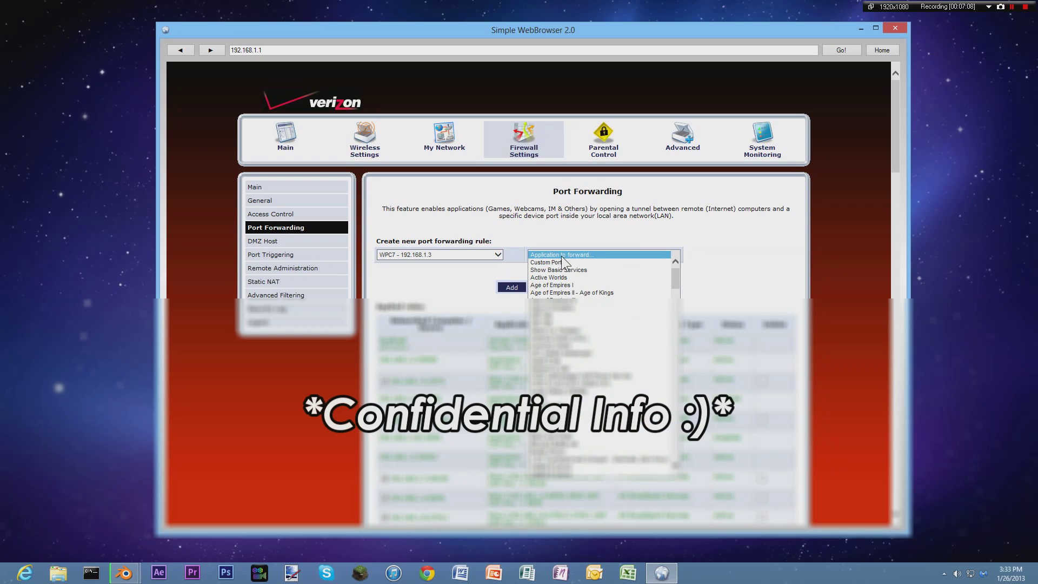
pyautogui.moveTo(674, 282)
pyautogui.mouseDown()
pyautogui.moveTo(675, 450)
pyautogui.moveTo(689, 287)
pyautogui.mouseUp()
pyautogui.click(689, 274)
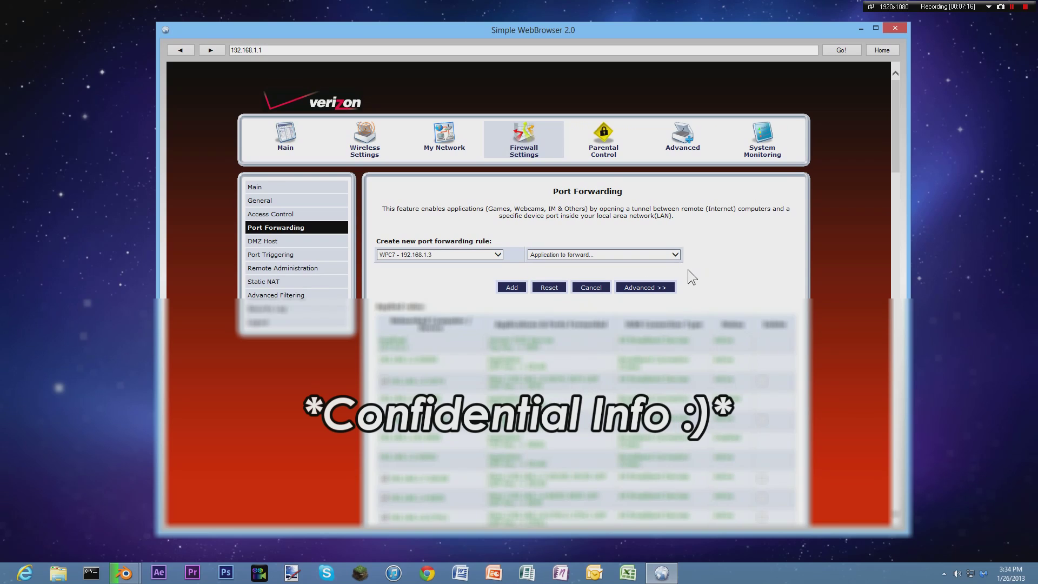
pyautogui.click(676, 256)
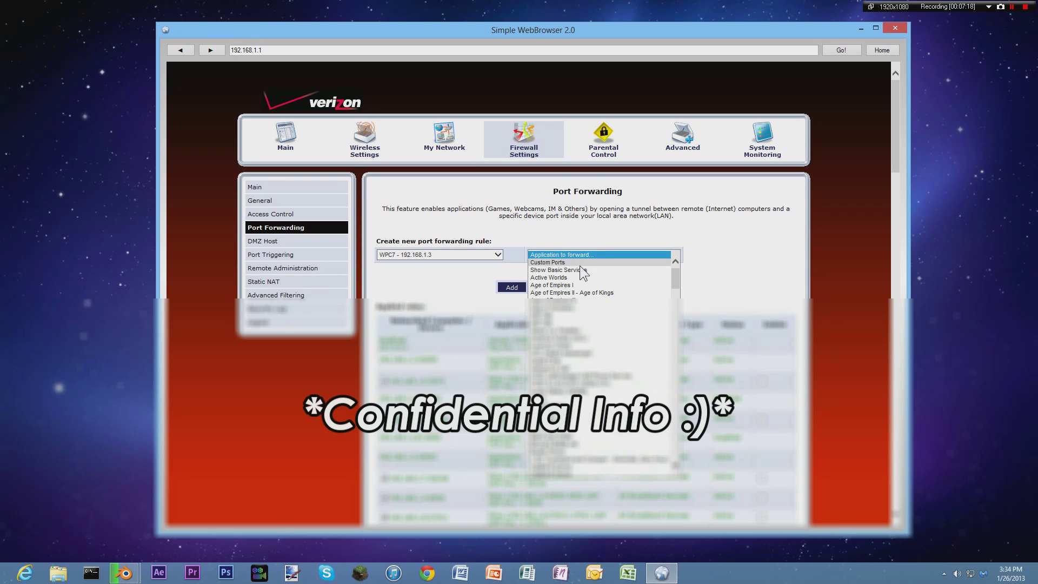
pyautogui.click(579, 265)
pyautogui.moveTo(686, 259)
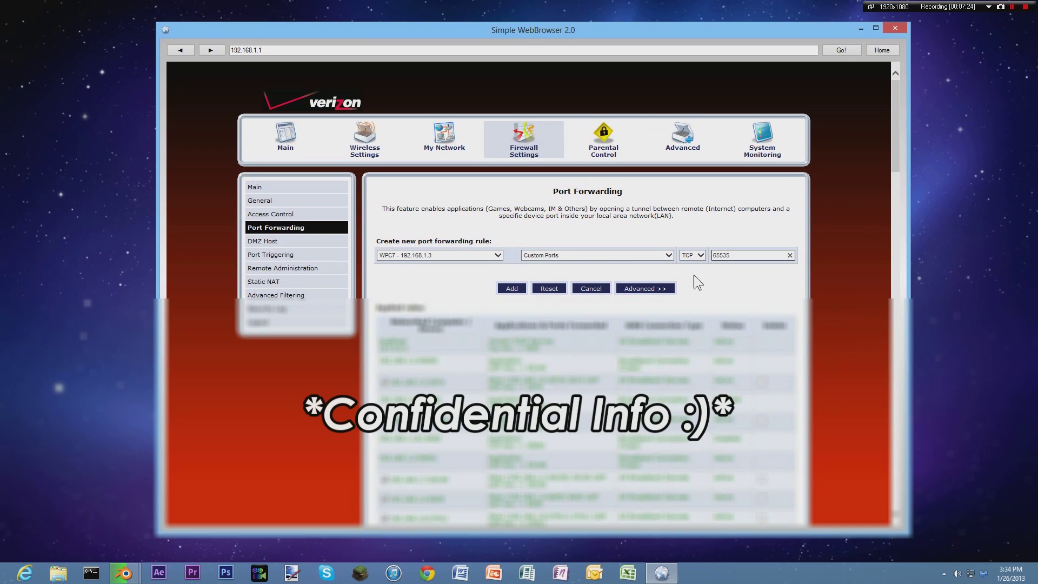
pyautogui.click(563, 255)
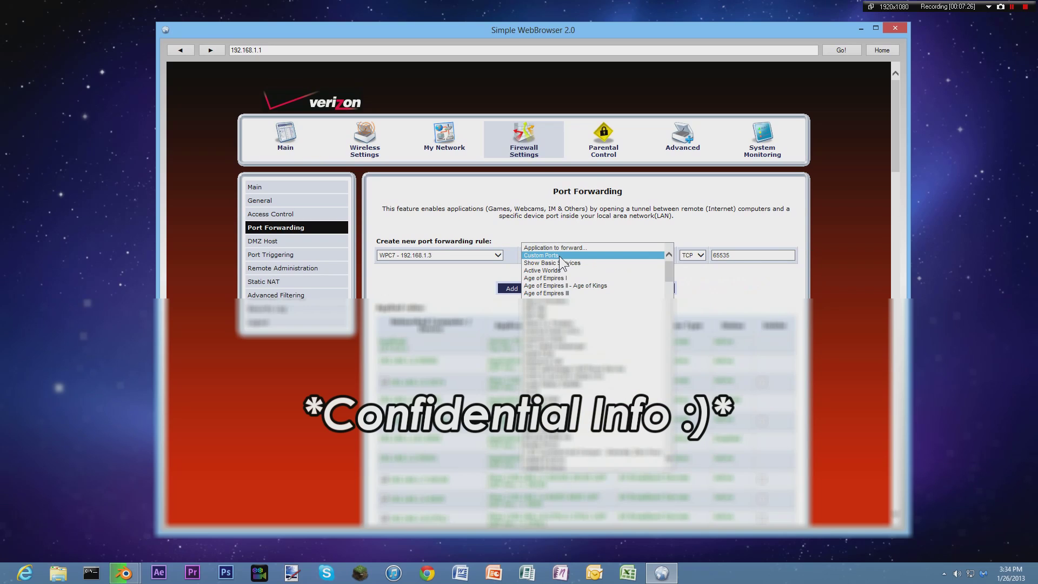
pyautogui.click(561, 256)
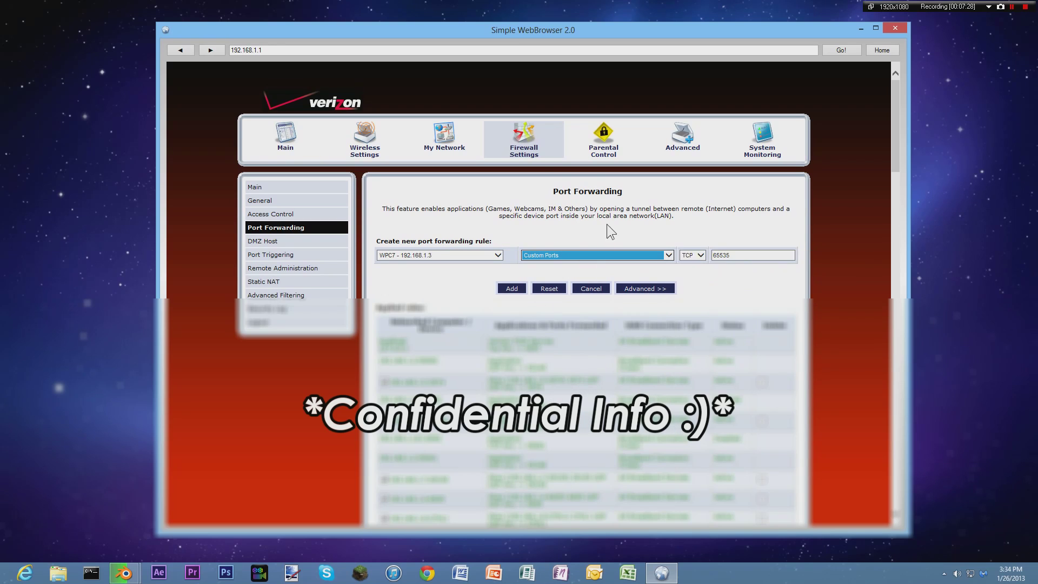
# Set the rule's protocol to Both, leaving the 65535 port value in place.
pyautogui.click(686, 255)
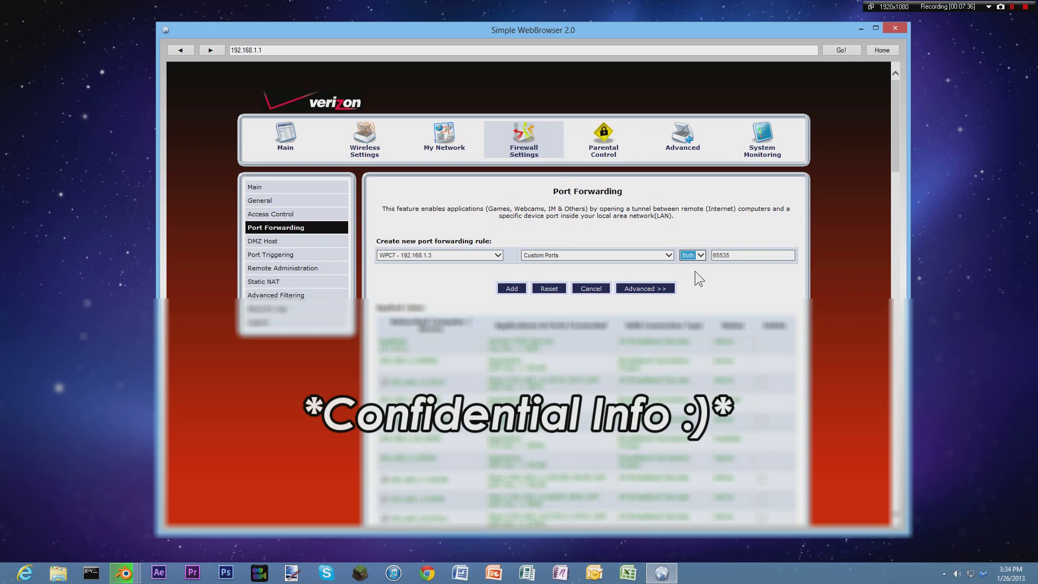
pyautogui.click(737, 260)
pyautogui.doubleClick(737, 260)
pyautogui.click(700, 257)
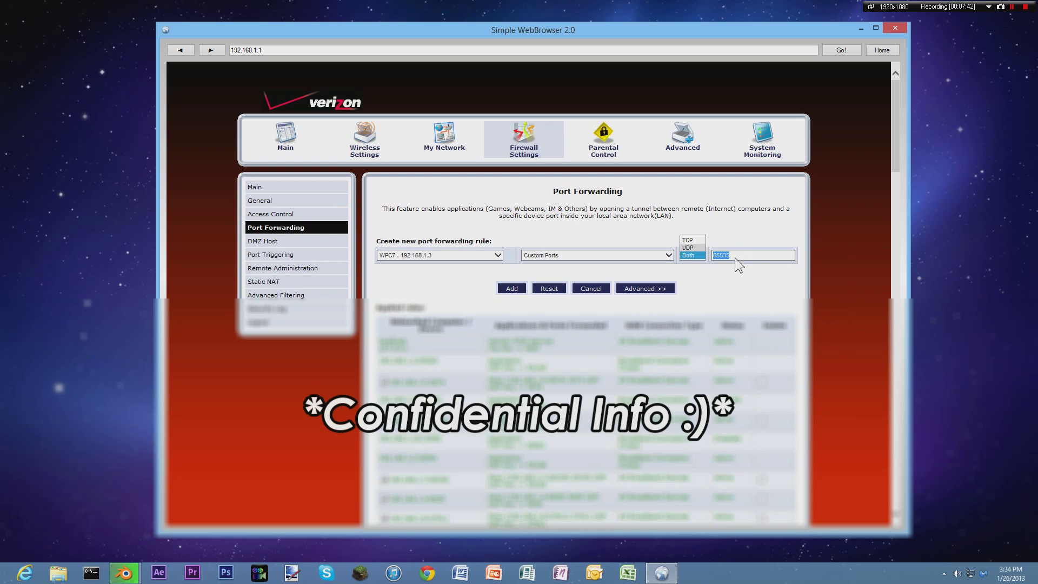
pyautogui.click(737, 252)
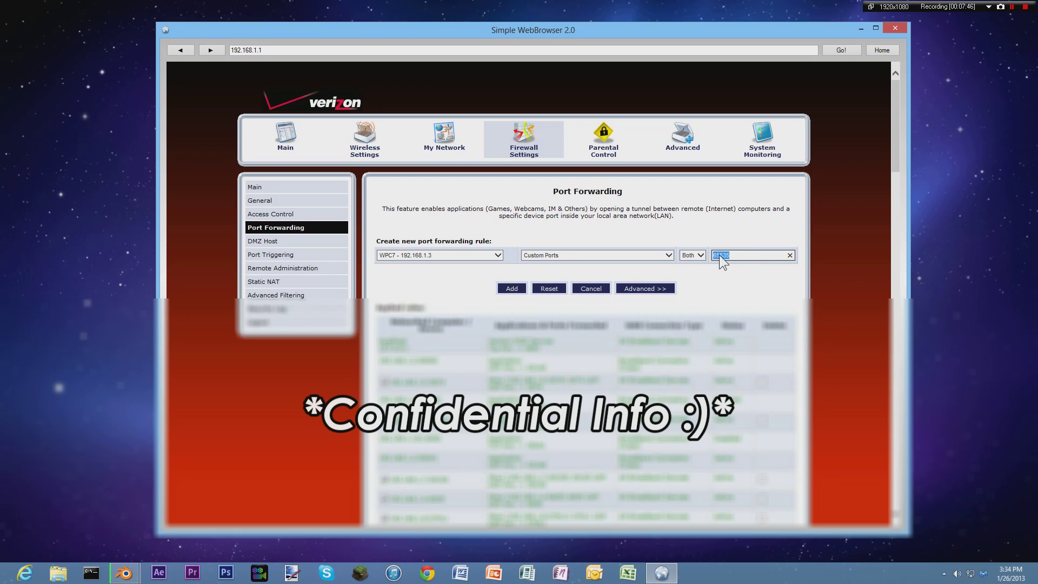
pyautogui.moveTo(821, 29); pyautogui.dragTo(1037, 32)
pyautogui.moveTo(754, 9); pyautogui.dragTo(396, 29)
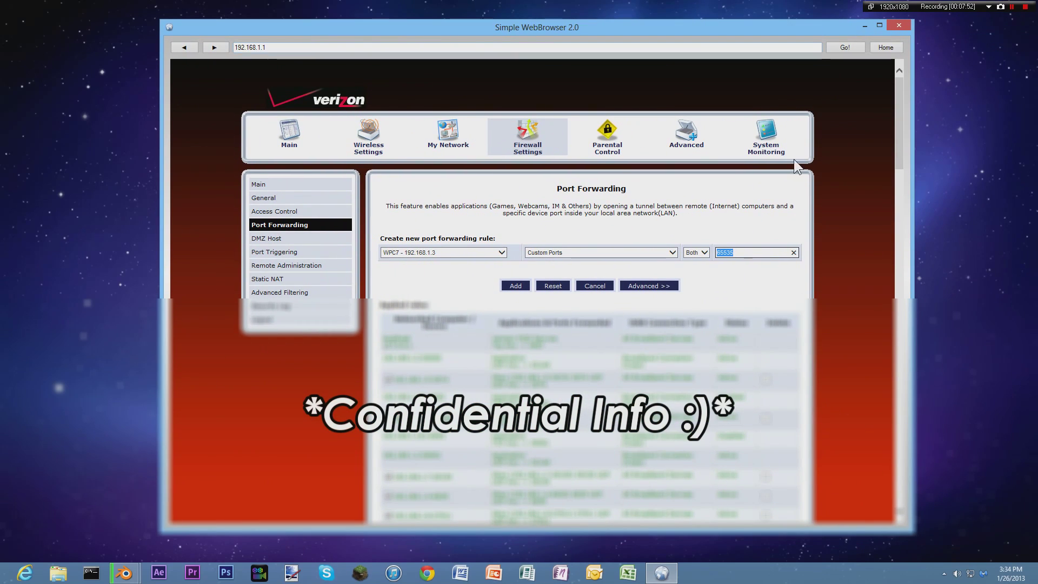
# Minimize the browser and open the Tekkit_Server_DEMO folder.
pyautogui.click(865, 26)
pyautogui.doubleClick(538, 288)
pyautogui.scroll(-1, 492, 274)
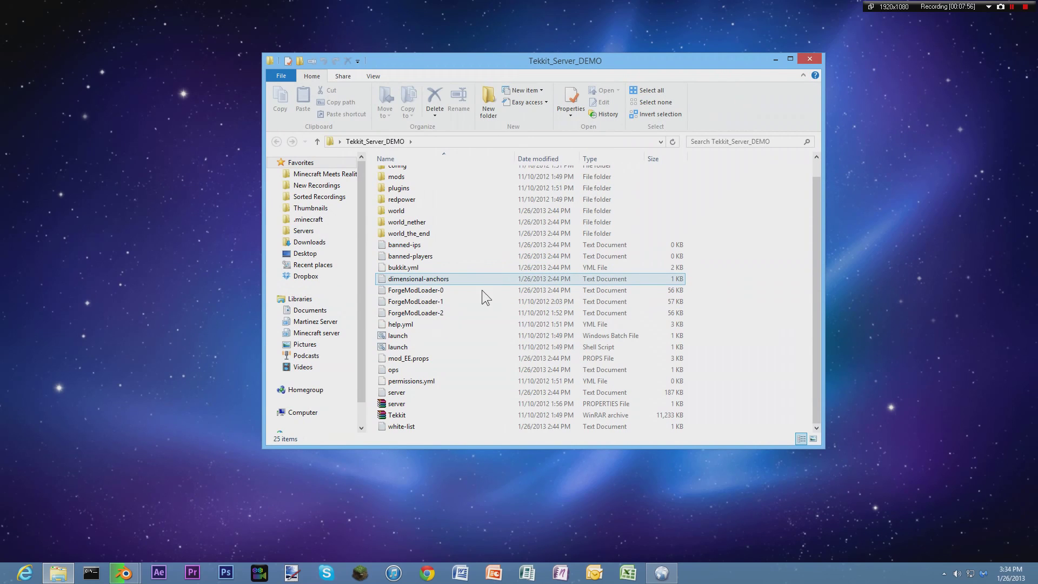
# Open the server PROPERTIES file with Notepad.
pyautogui.rightClick(409, 416)
pyautogui.click(399, 409)
pyautogui.rightClick(399, 407)
pyautogui.click(398, 405)
pyautogui.rightClick(393, 403)
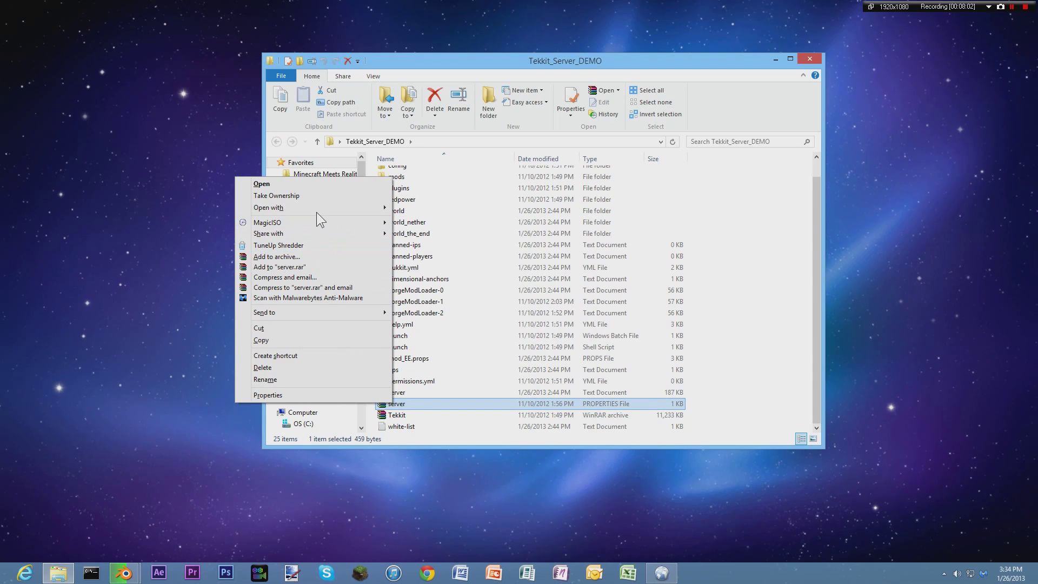
pyautogui.moveTo(316, 211)
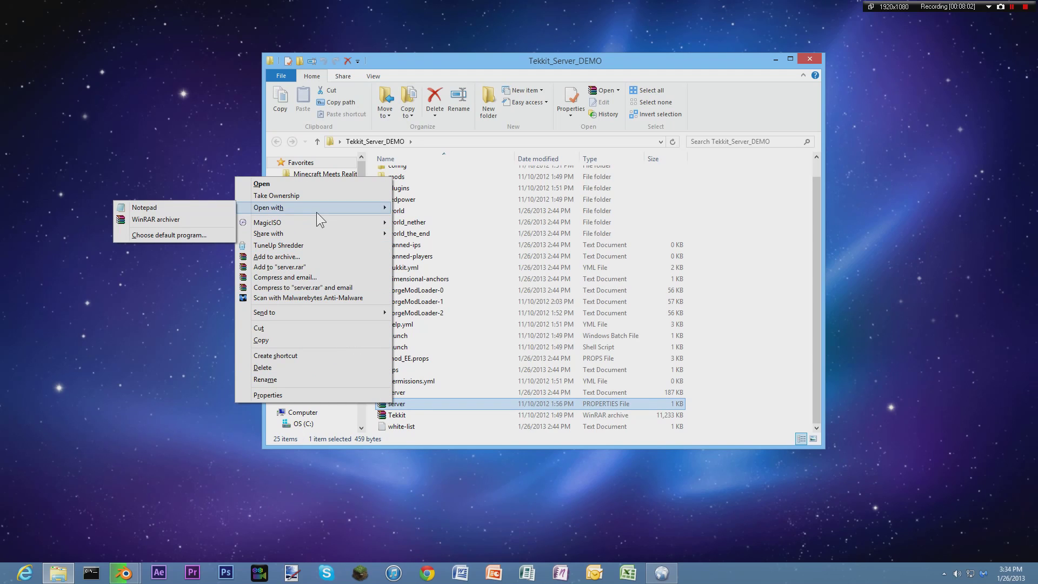
pyautogui.click(197, 208)
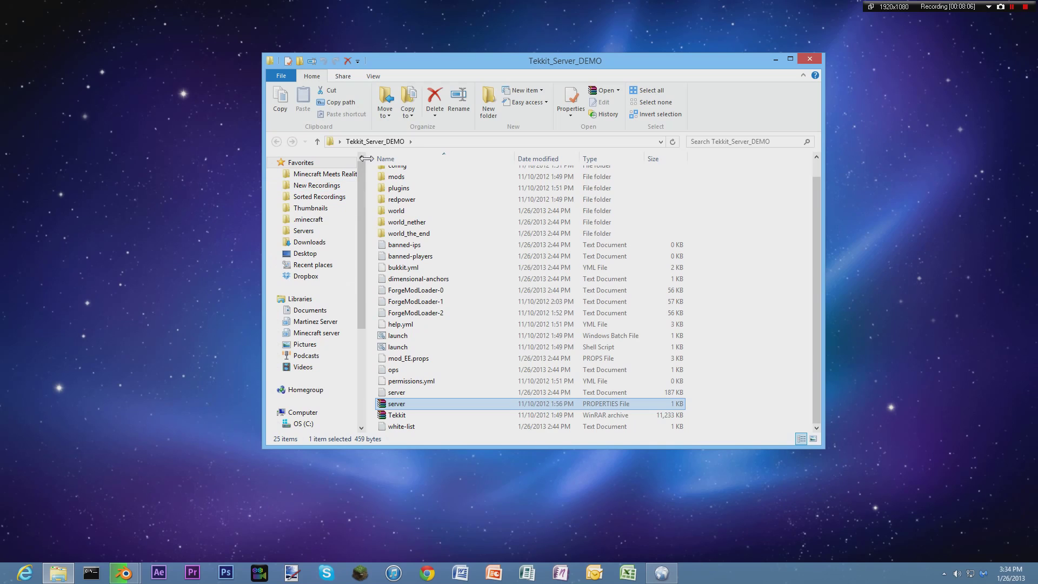
# Change server-port=25565 to 25566 in server.properties.
pyautogui.moveTo(391, 141); pyautogui.dragTo(400, 85)
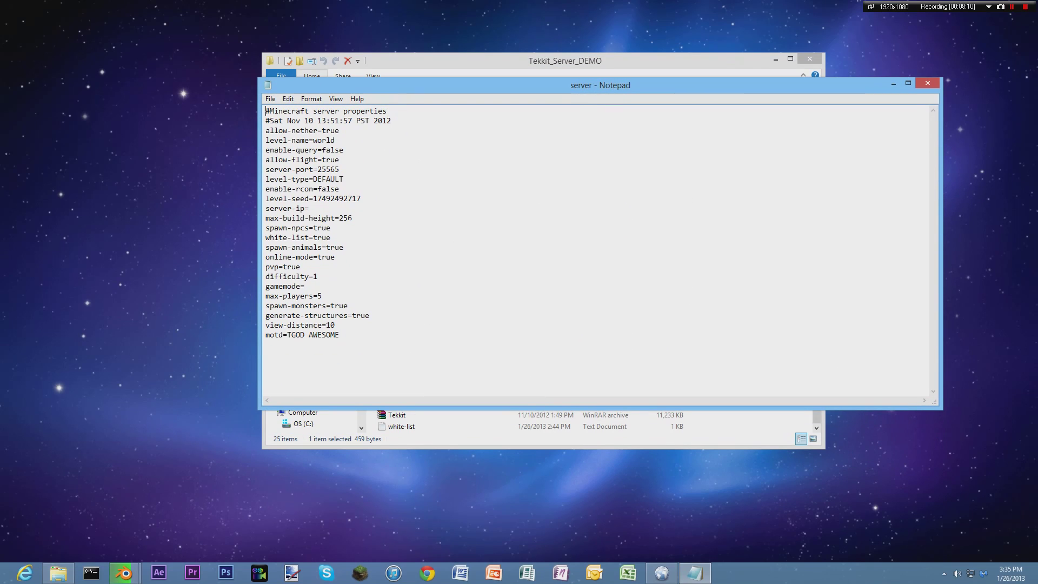
pyautogui.moveTo(339, 169); pyautogui.dragTo(318, 170)
pyautogui.click(340, 169)
pyautogui.press('BackSpace')
pyautogui.write('6')
# Copy the new port value 25566 and close Notepad.
pyautogui.hotkey('ctrl', 'shift', 'Left')
pyautogui.rightClick(322, 169)
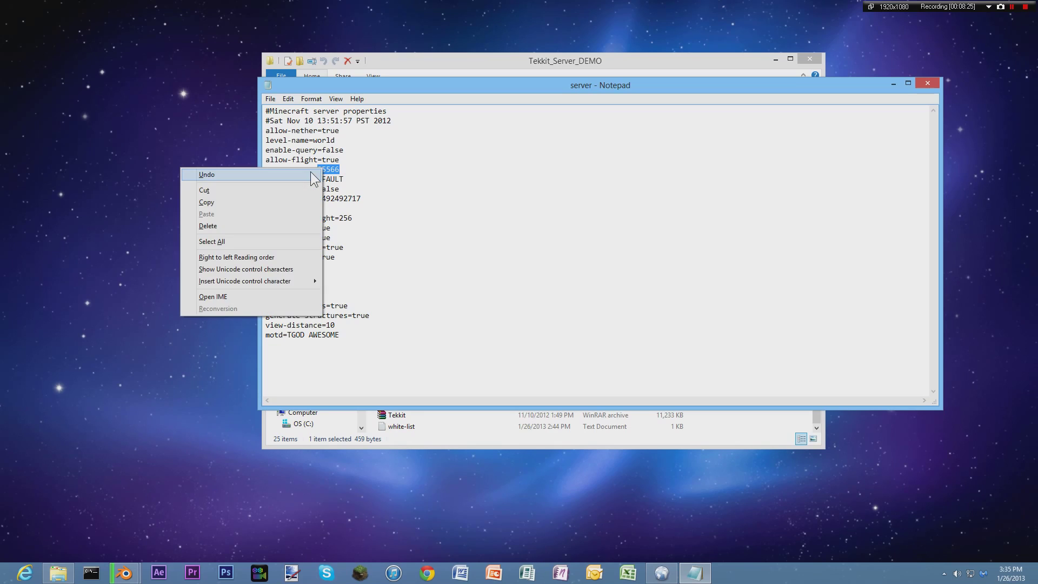
pyautogui.click(244, 202)
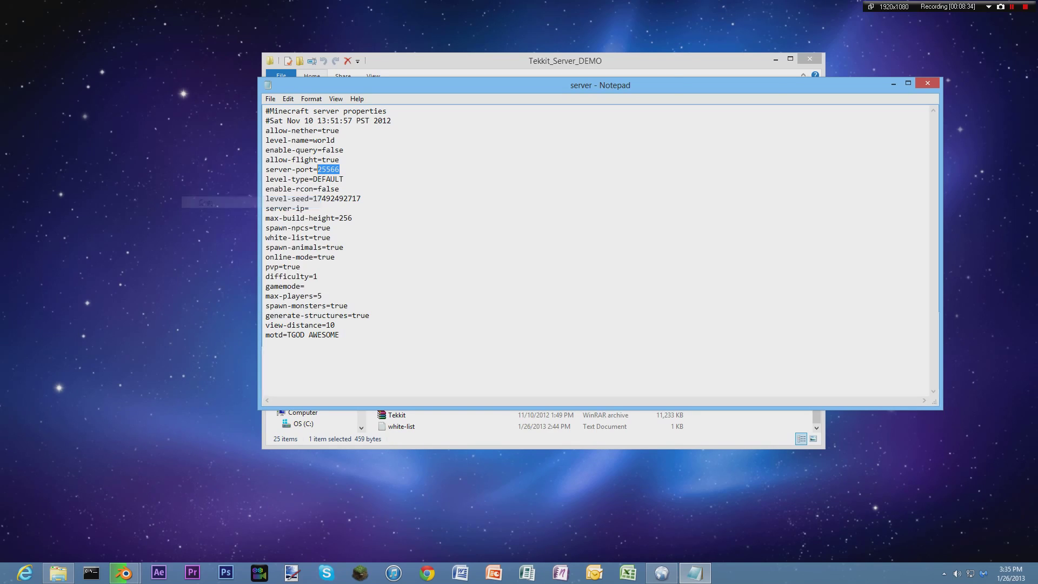
pyautogui.click(919, 84)
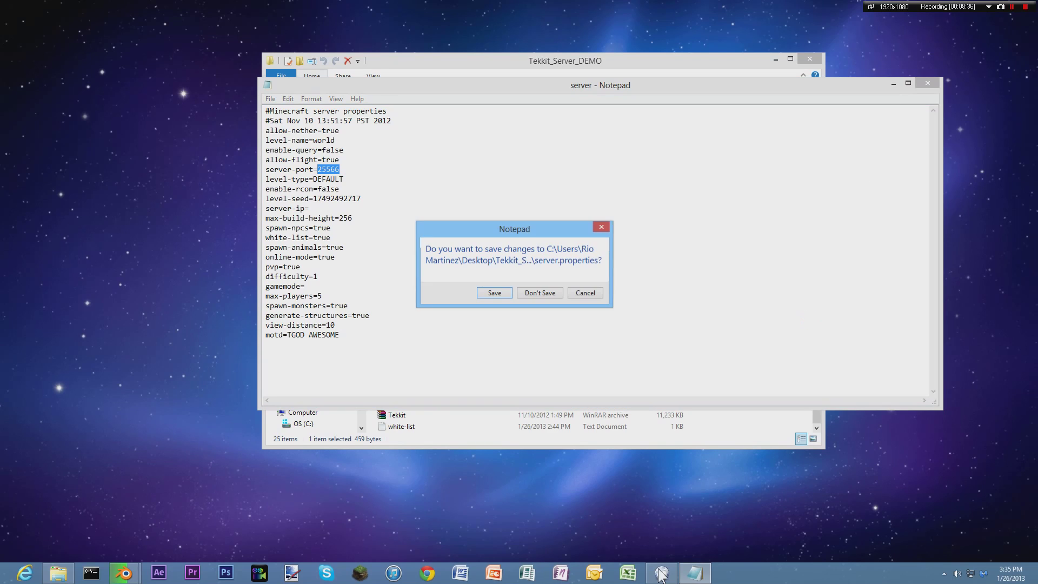
# Discard the unsaved edit and reopen server.properties in Notepad from Tekkit_Server_DEMO.
pyautogui.click(541, 293)
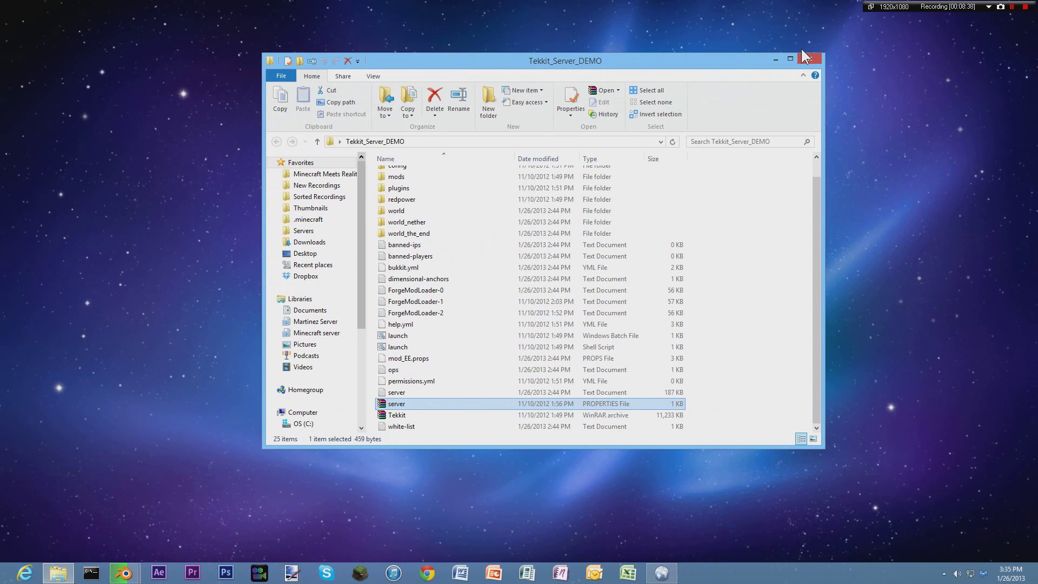
pyautogui.click(807, 59)
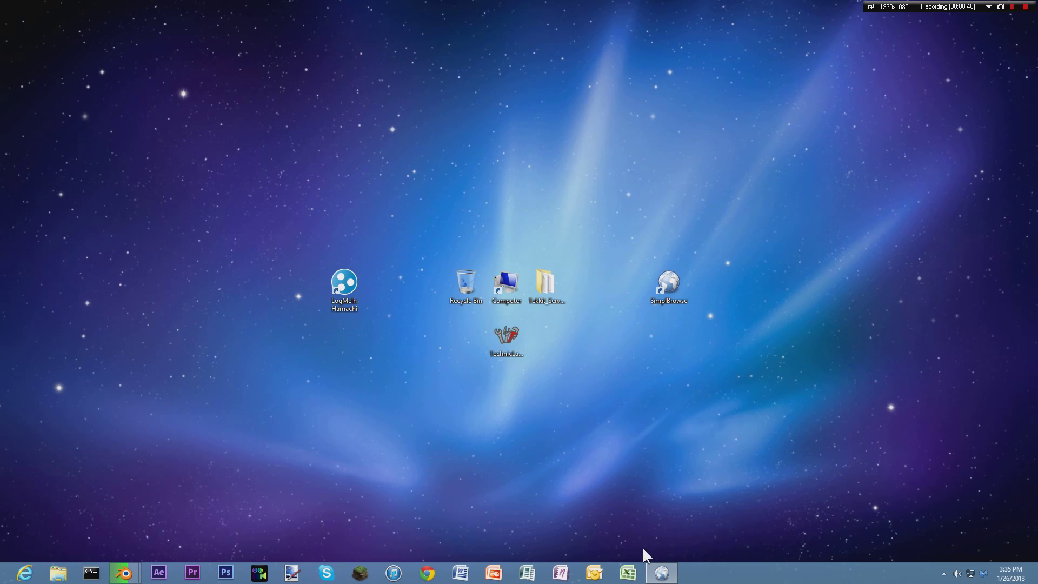
pyautogui.doubleClick(554, 288)
pyautogui.scroll(-1, 411, 269)
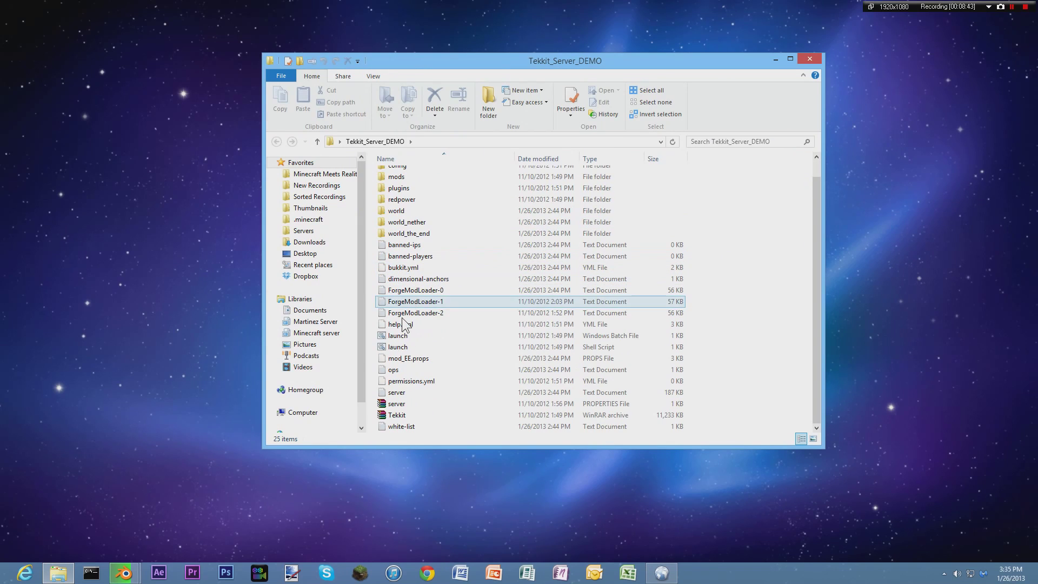
pyautogui.rightClick(398, 416)
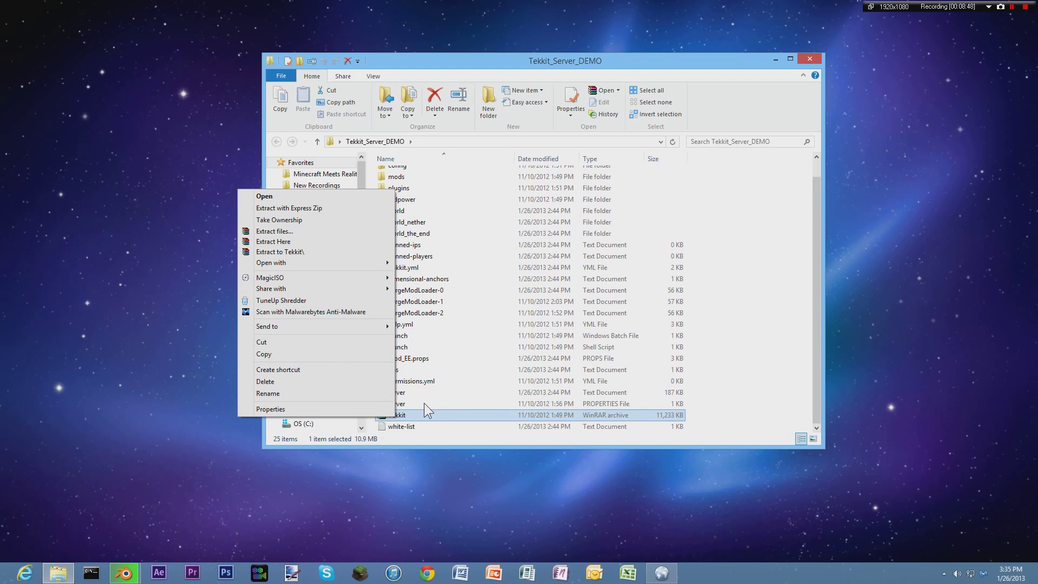
pyautogui.click(403, 405)
pyautogui.rightClick(400, 404)
pyautogui.moveTo(301, 212)
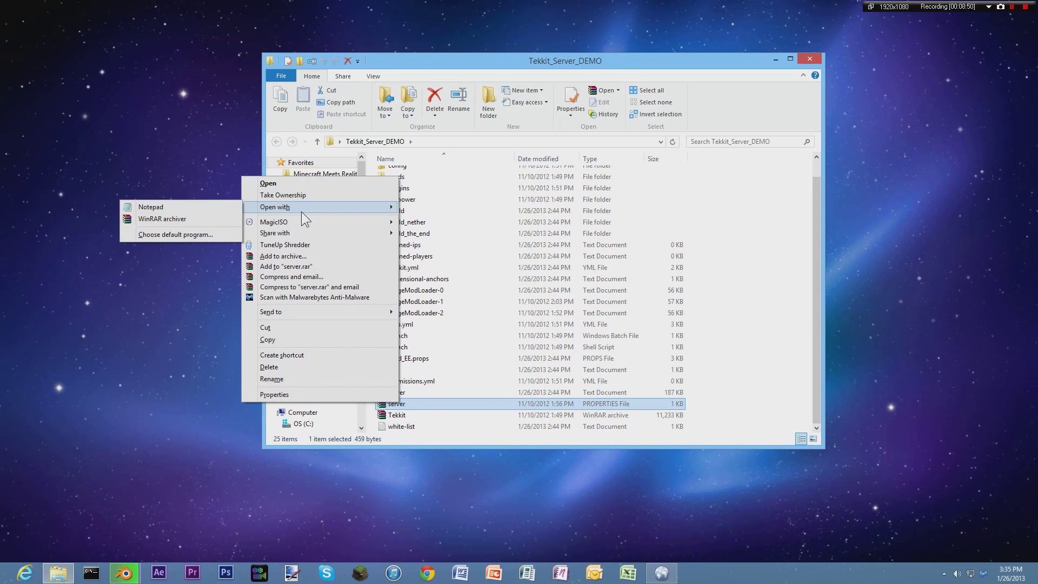
pyautogui.click(193, 209)
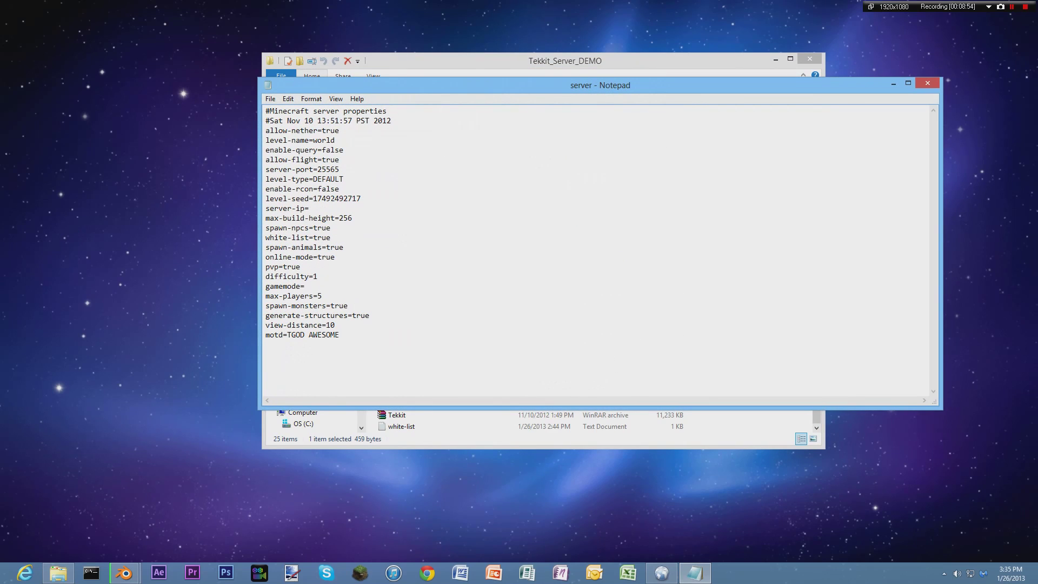
# Change the port to 25566, close Notepad keeping the change, and return to the router page.
pyautogui.press('BackSpace')
pyautogui.write('6')
pyautogui.click(928, 82)
pyautogui.click(808, 57)
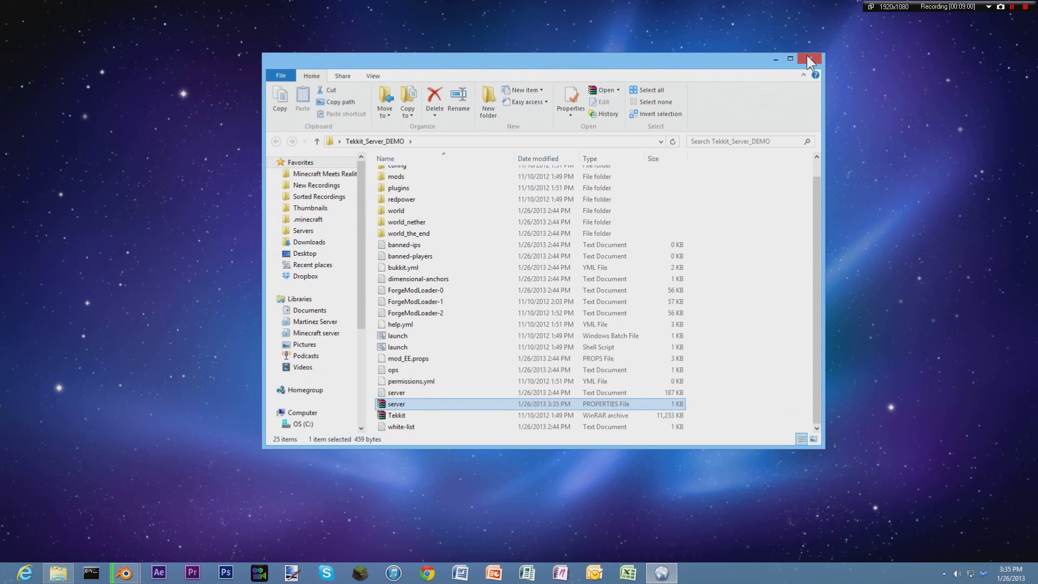
pyautogui.click(661, 572)
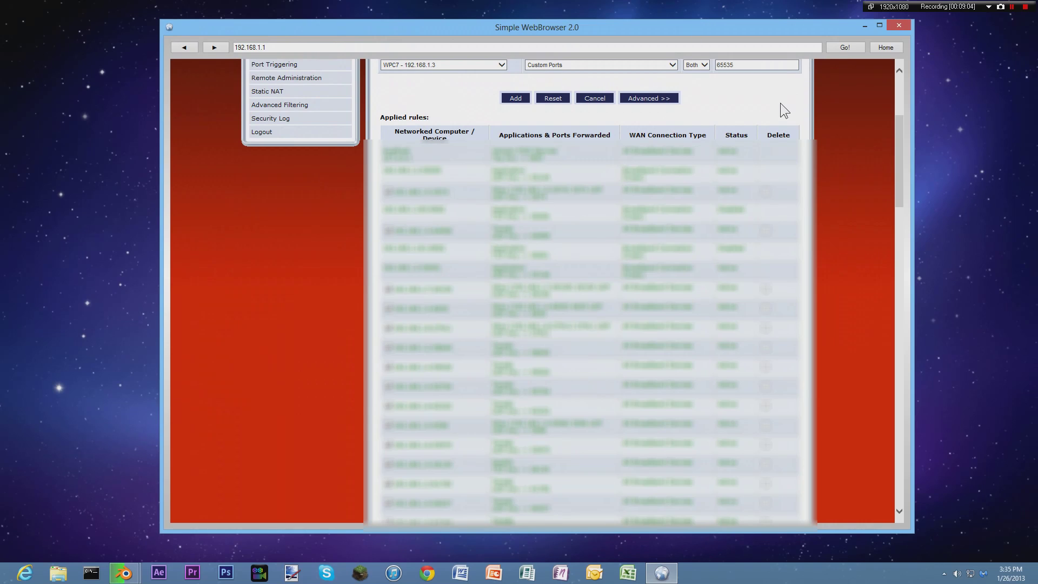
# Replace the rule's 65535 port value with 25566.
pyautogui.scroll(4, 780, 108)
pyautogui.doubleClick(742, 255)
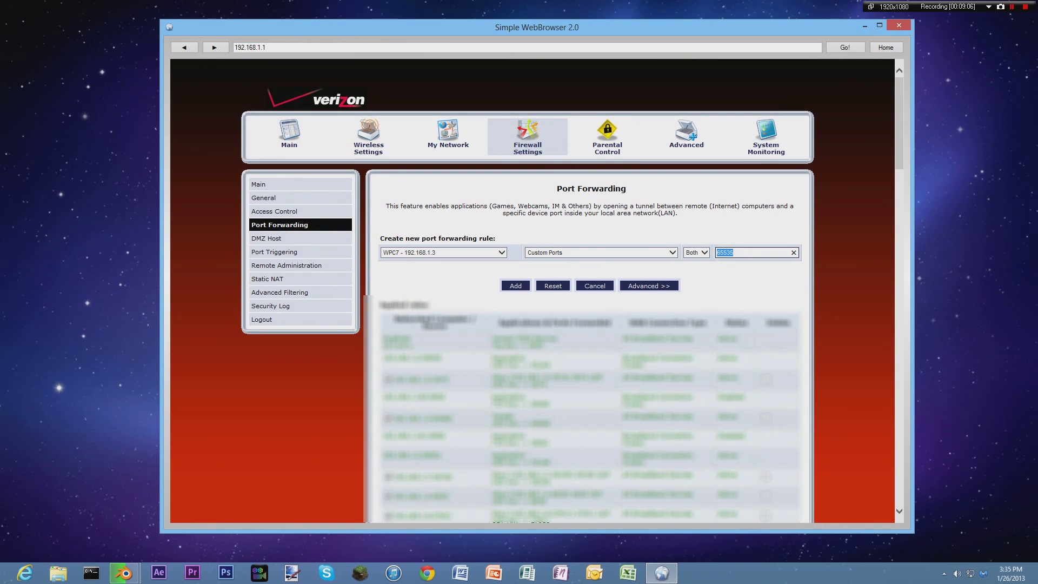
pyautogui.write('25566')
# Set the forwarding rule's protocol to Both (TCP and UDP).
pyautogui.moveTo(409, 256)
pyautogui.moveTo(580, 252)
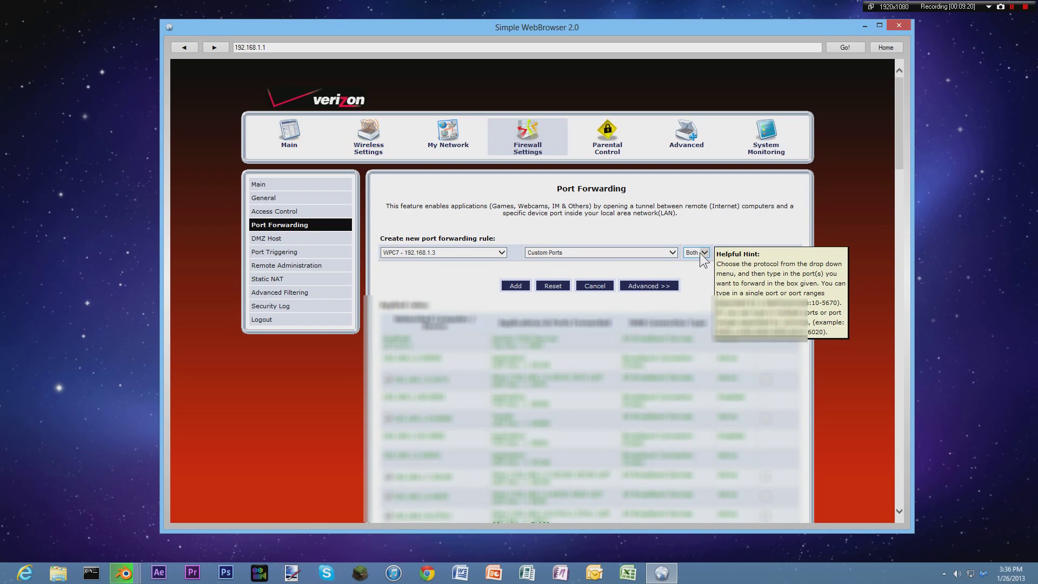
pyautogui.click(703, 253)
pyautogui.click(699, 253)
pyautogui.press('Tab')
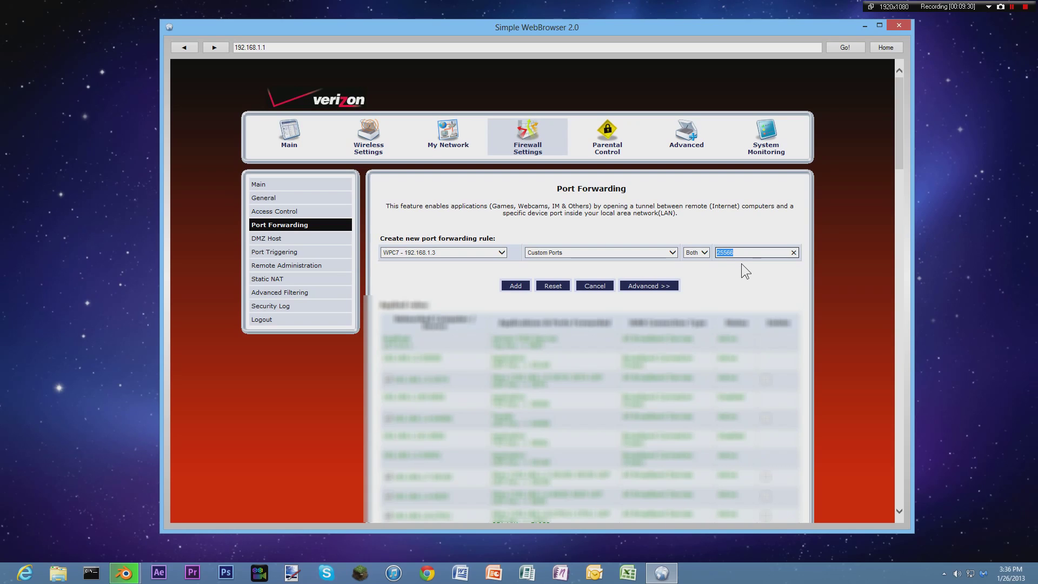
pyautogui.click(757, 253)
# Check the rule table and close Simple WebBrowser.
pyautogui.scroll(-20, 523, 295)
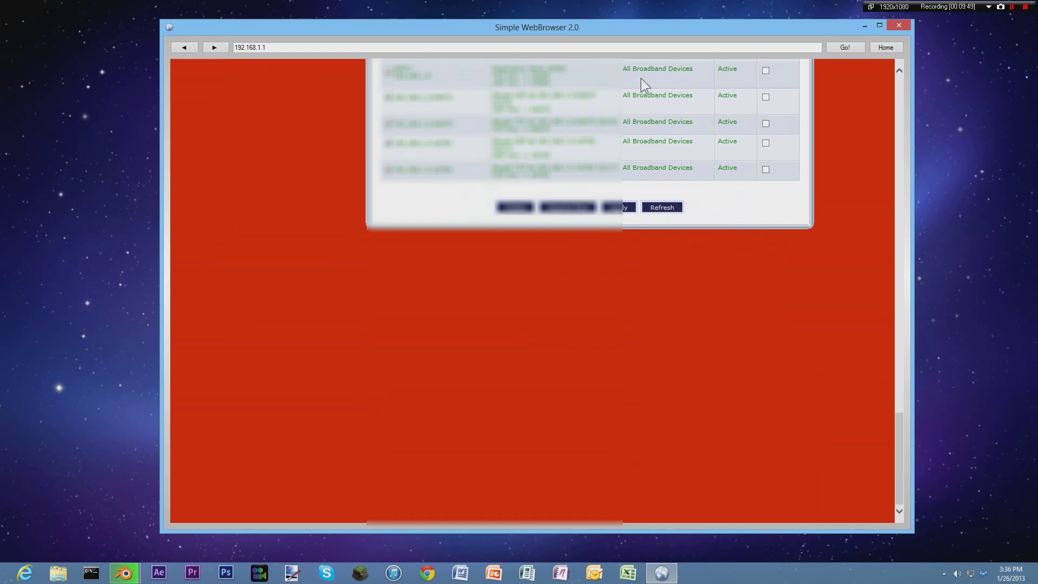
pyautogui.scroll(20, 651, 153)
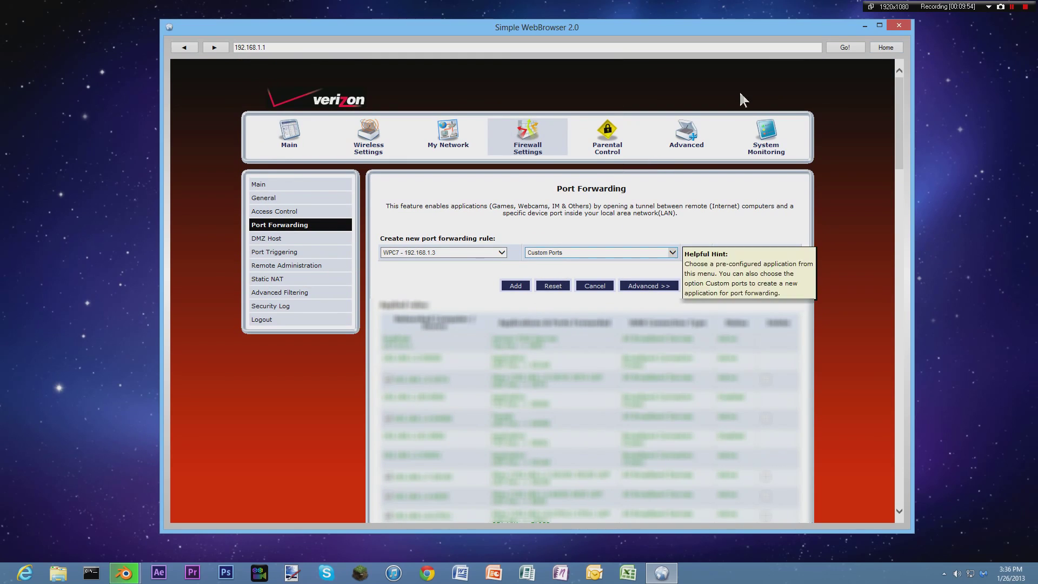
pyautogui.click(895, 26)
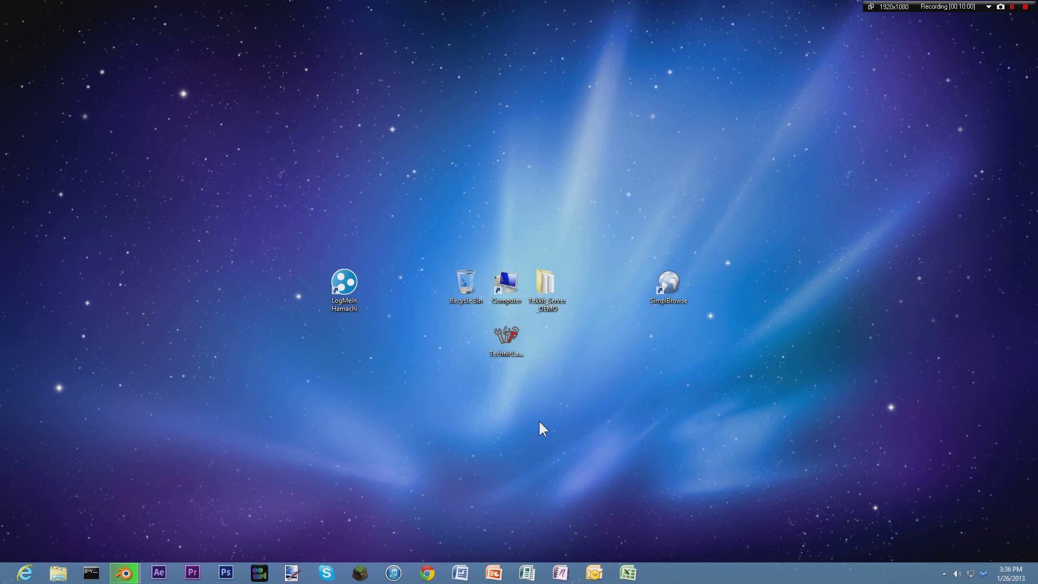
# Launch Chrome, close it again, and start Simple WebBrowser from the SimplBrowse desktop icon.
pyautogui.click(427, 574)
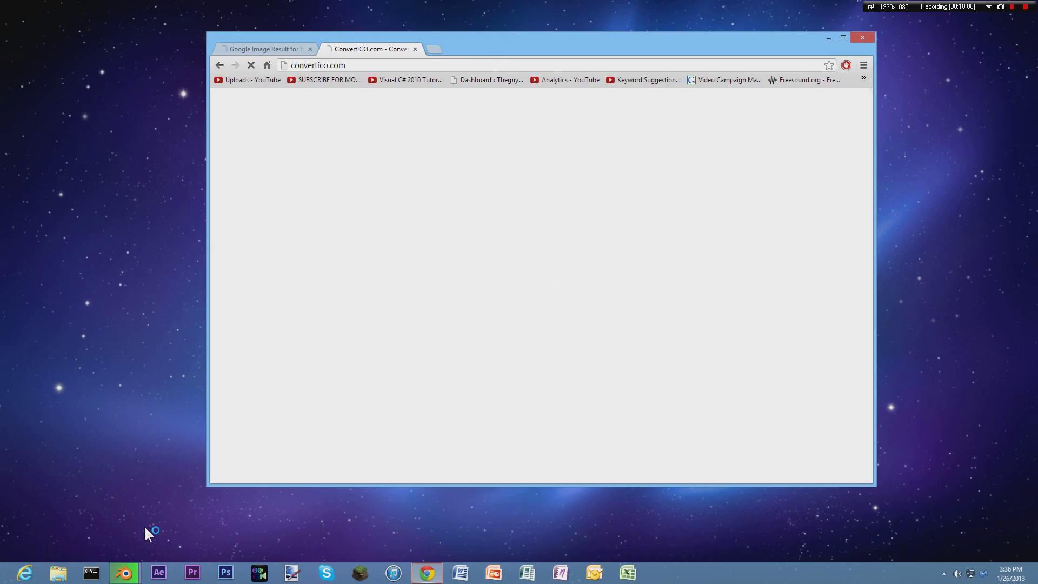
pyautogui.moveTo(539, 41); pyautogui.dragTo(563, 41)
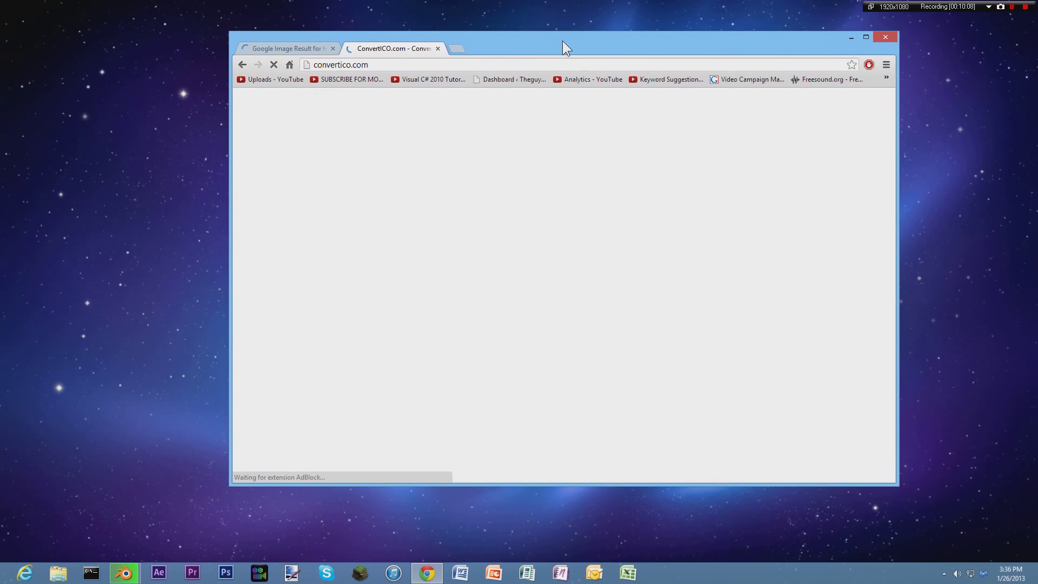
pyautogui.click(885, 37)
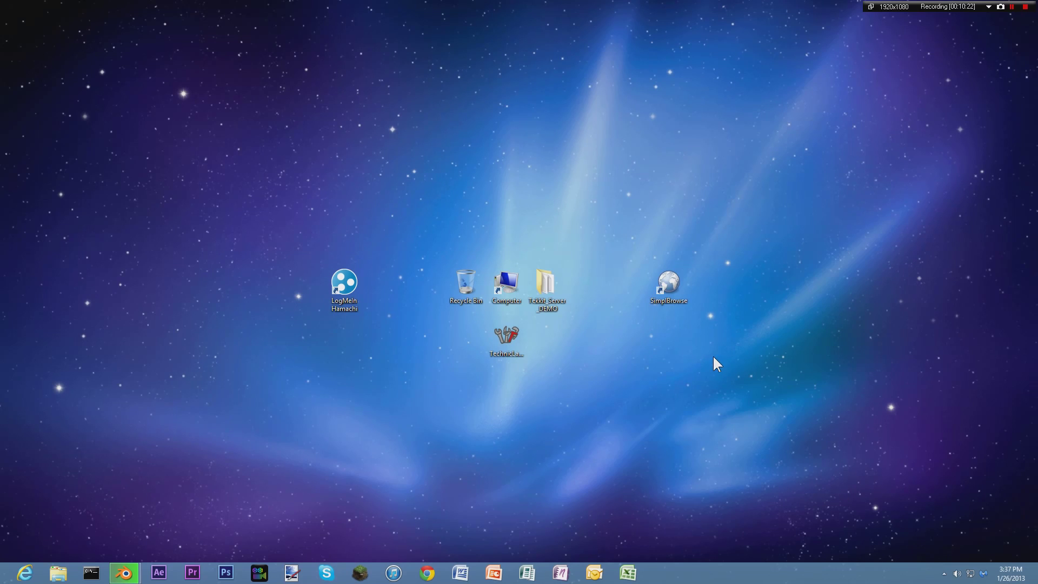
pyautogui.doubleClick(671, 279)
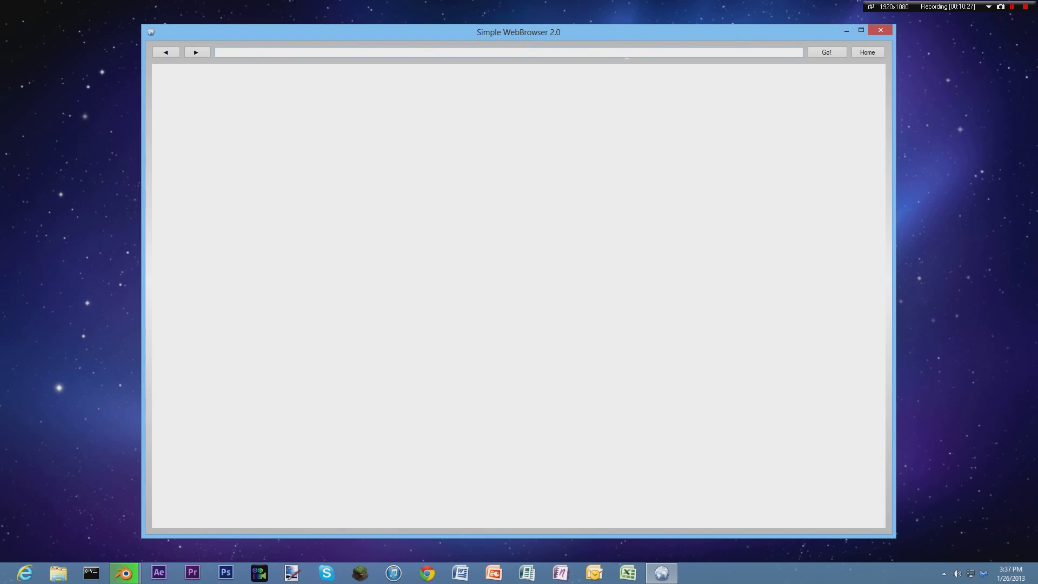
# Search Google for 'whats my ip' from the home page.
pyautogui.click(869, 56)
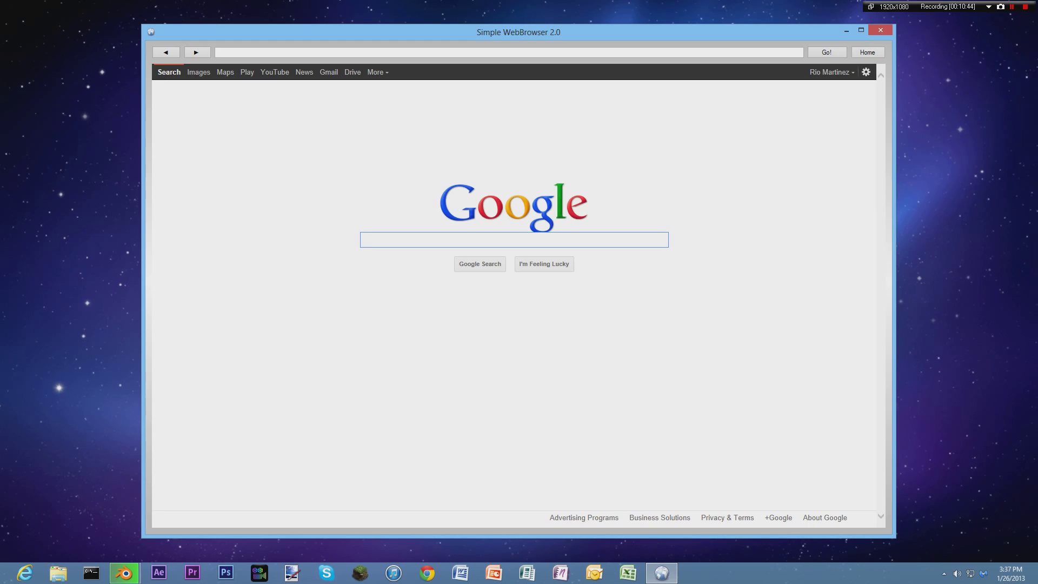
pyautogui.write('whats ')
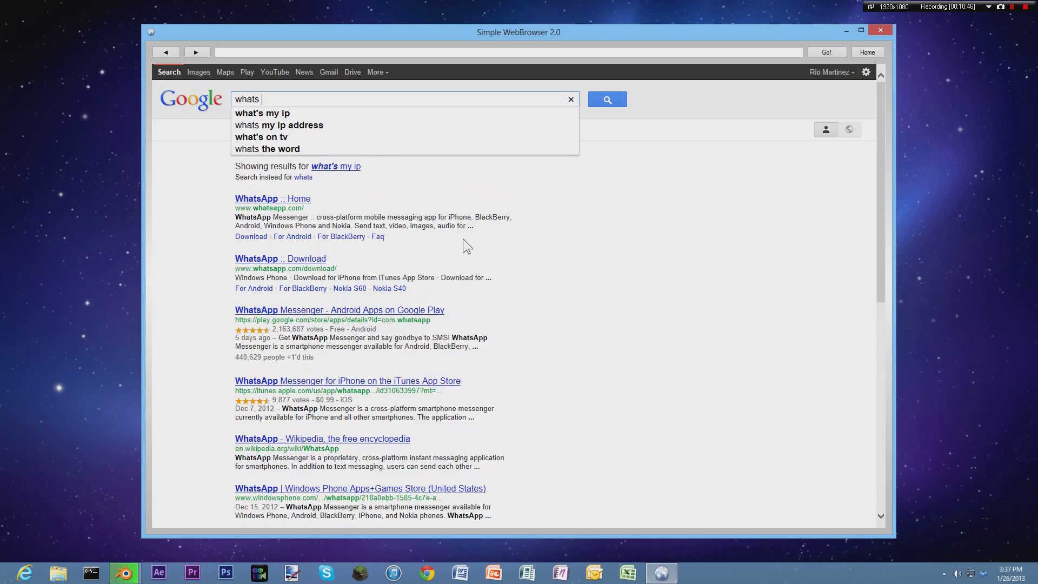
pyautogui.write('my ip')
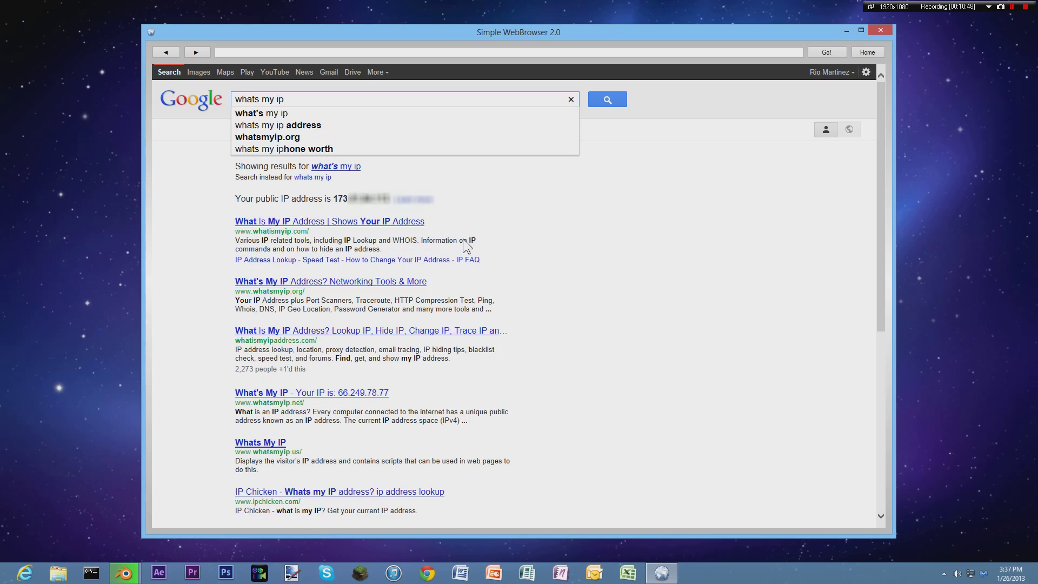
pyautogui.press('Return')
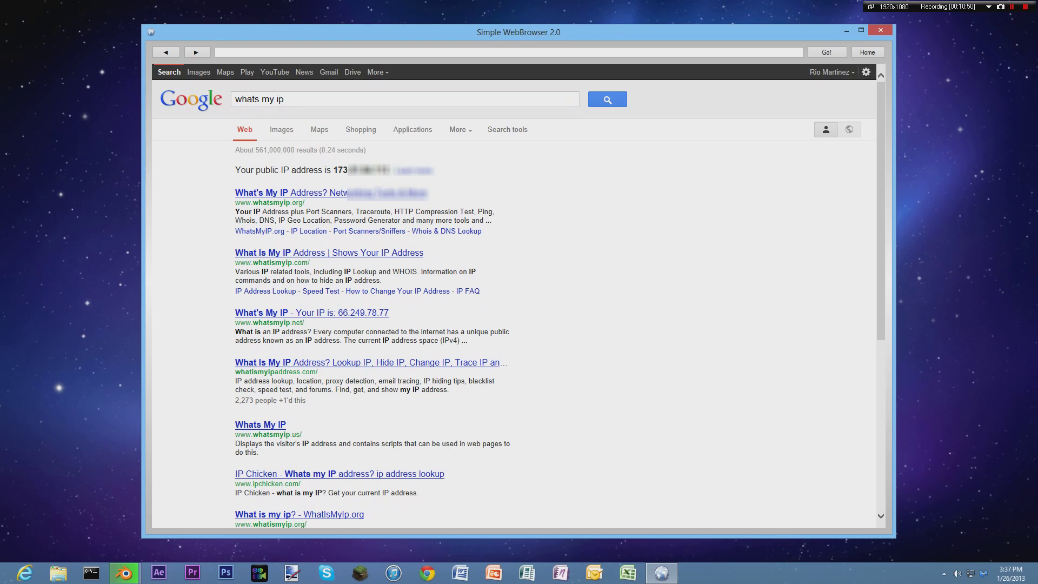
# Select the public IP address shown in the search results.
pyautogui.doubleClick(339, 170)
pyautogui.click(339, 170)
pyautogui.moveTo(333, 170); pyautogui.dragTo(391, 171)
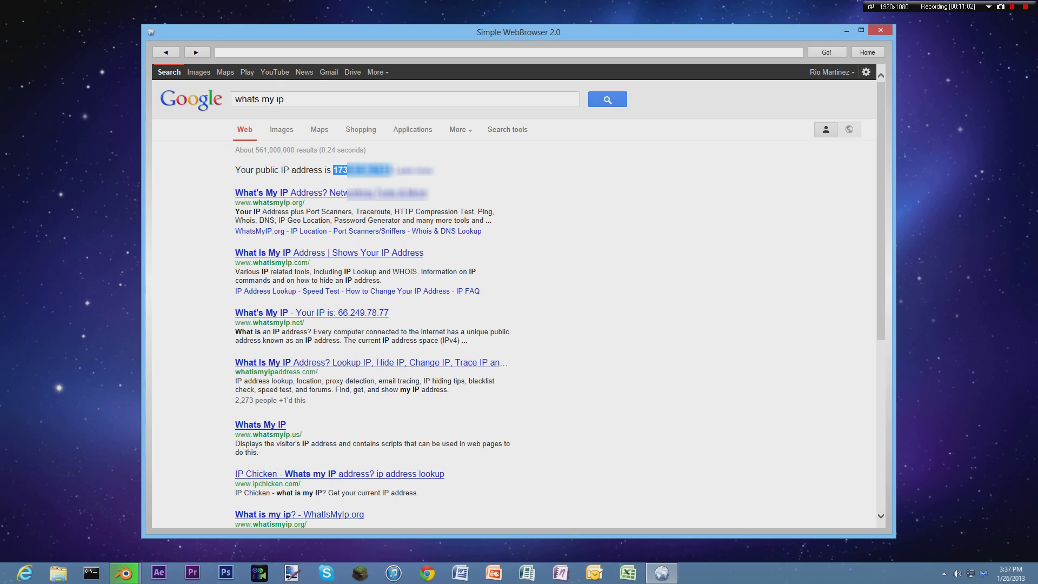
pyautogui.click(391, 178)
pyautogui.moveTo(390, 169); pyautogui.dragTo(332, 170)
pyautogui.click(381, 181)
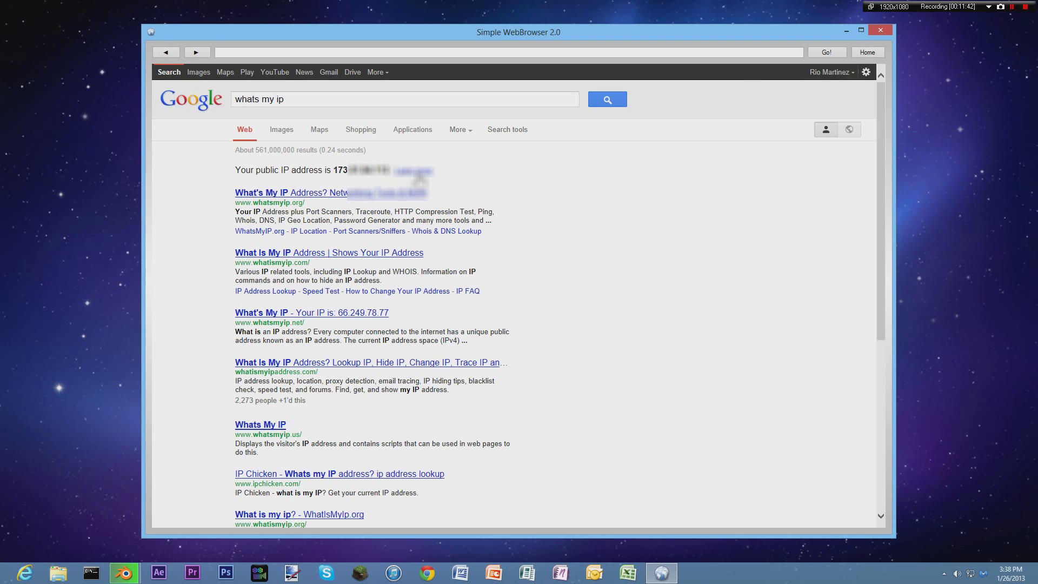
pyautogui.moveTo(389, 170); pyautogui.dragTo(333, 169)
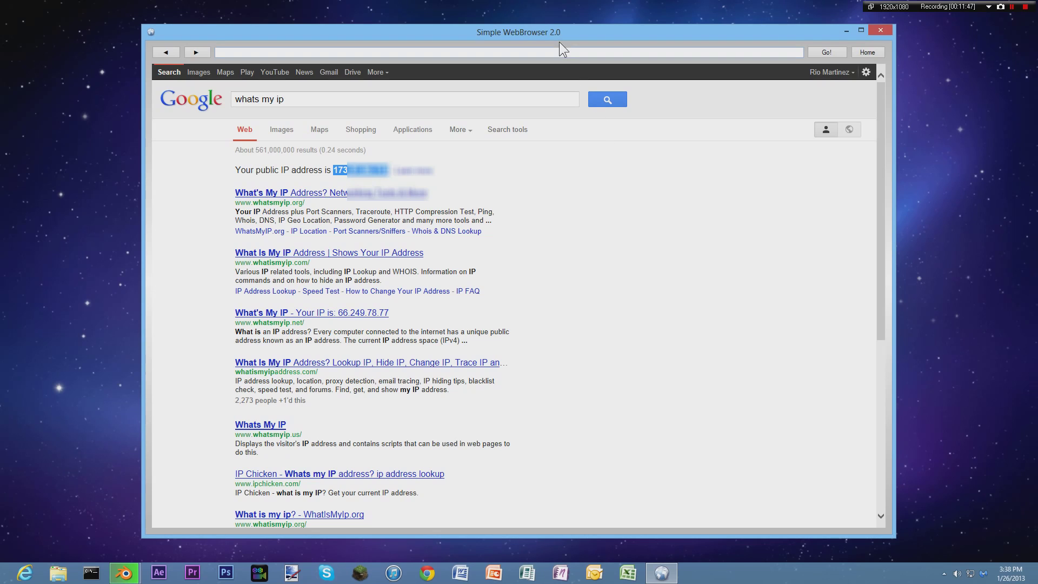
pyautogui.click(474, 168)
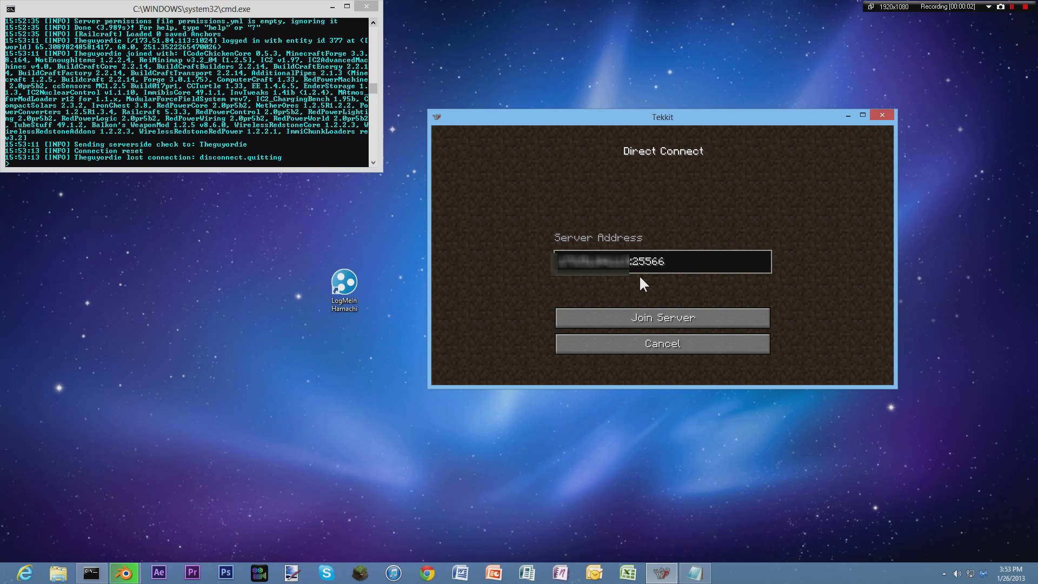
# Edit the Direct Connect server address port from 25566 to 25565 and click Join Server.
pyautogui.moveTo(138, 3); pyautogui.dragTo(142, 16)
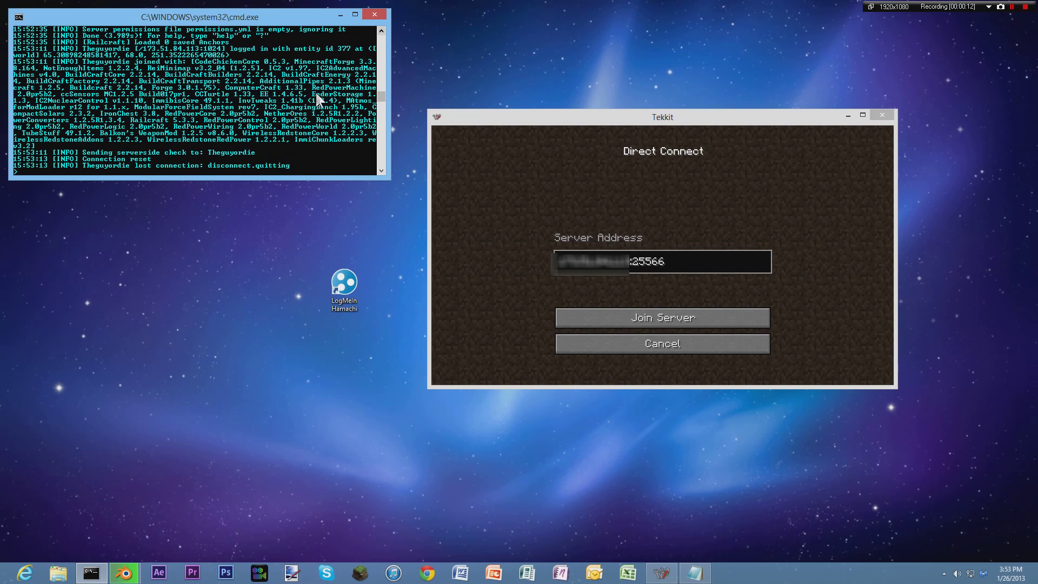
pyautogui.click(696, 260)
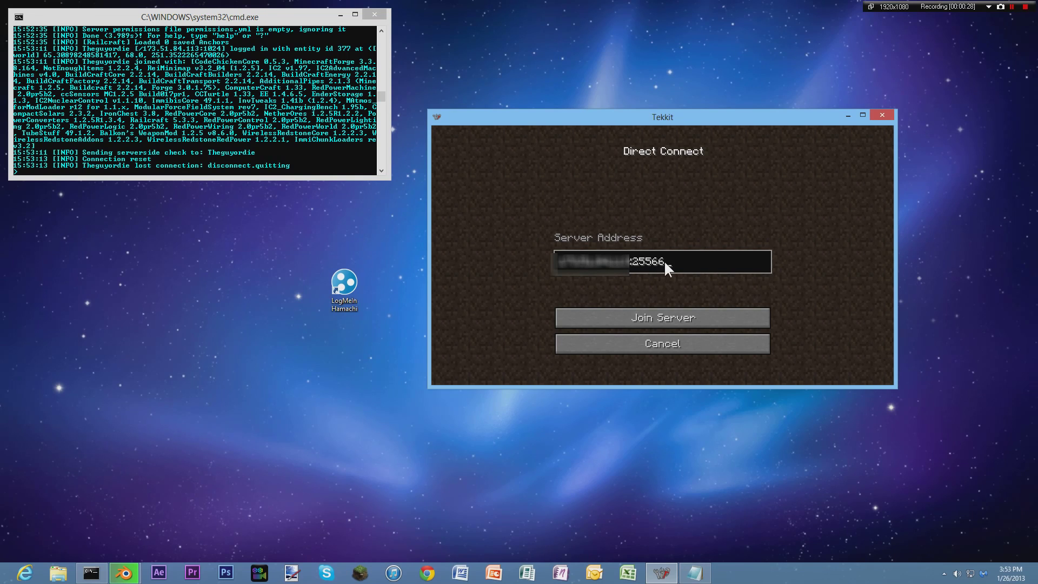
pyautogui.hotkey('shift', 'Left')
pyautogui.hotkey('shift', 'Left')
pyautogui.click(670, 259)
pyautogui.press('BackSpace')
pyautogui.write('5')
pyautogui.click(669, 312)
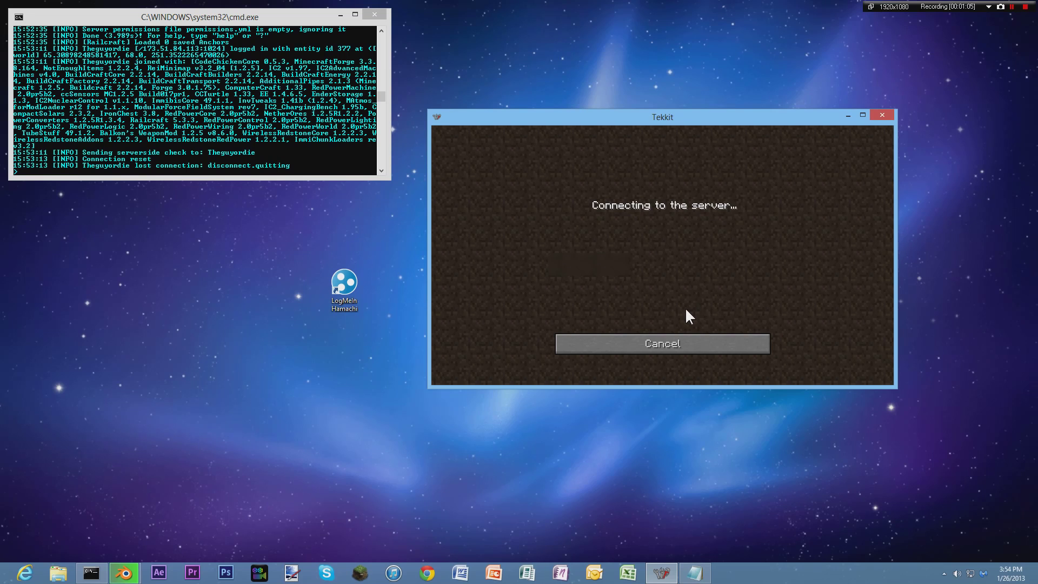
# Cancel the stalled connection and rejoin the server via Multiplayer > Direct Connect.
pyautogui.click(672, 339)
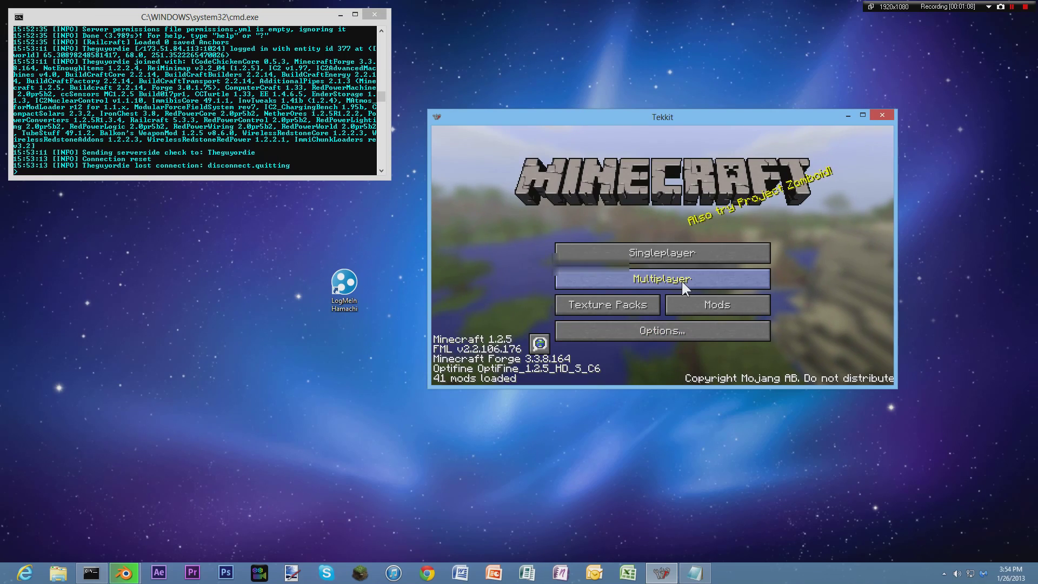
pyautogui.click(681, 280)
pyautogui.click(685, 336)
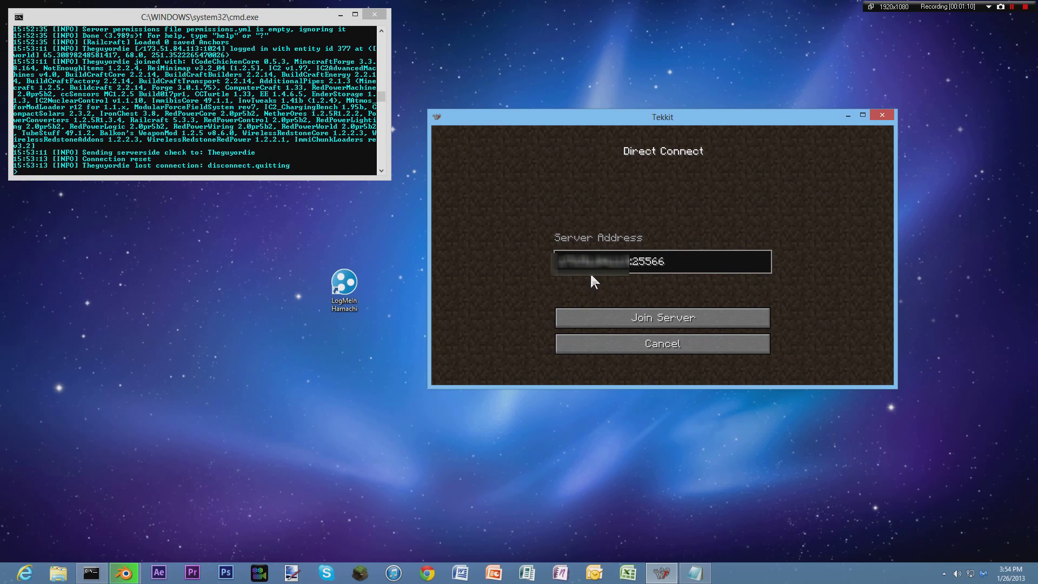
pyautogui.click(681, 318)
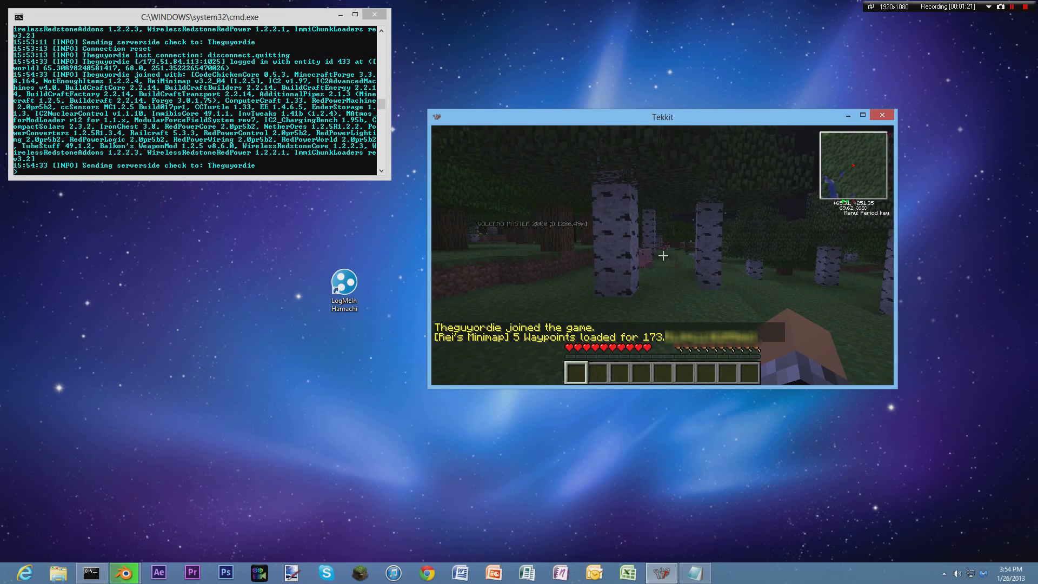
# Walk around the birch forest using the W and A keys.
pyautogui.press('w')
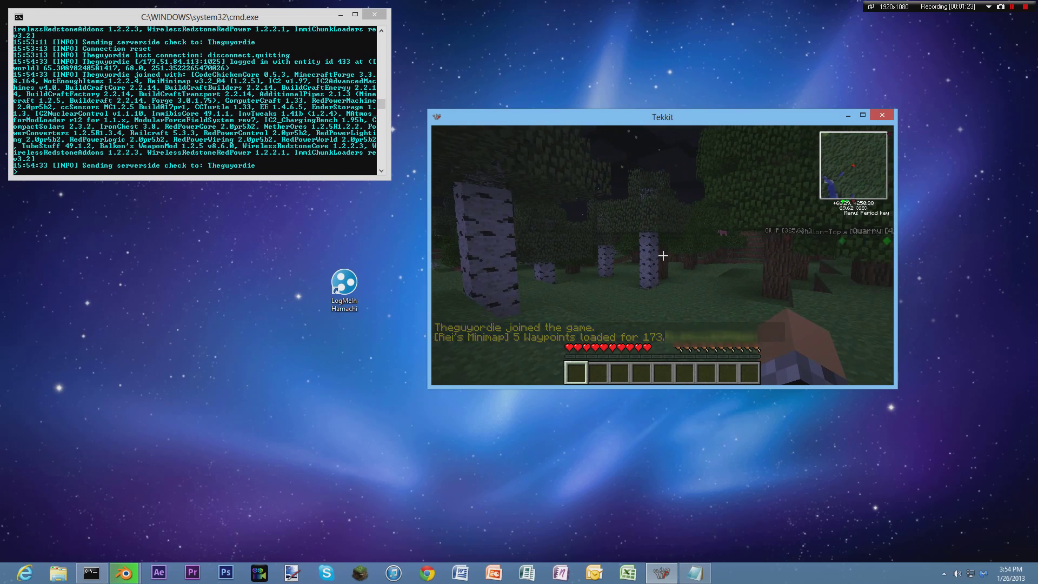
pyautogui.press('w')
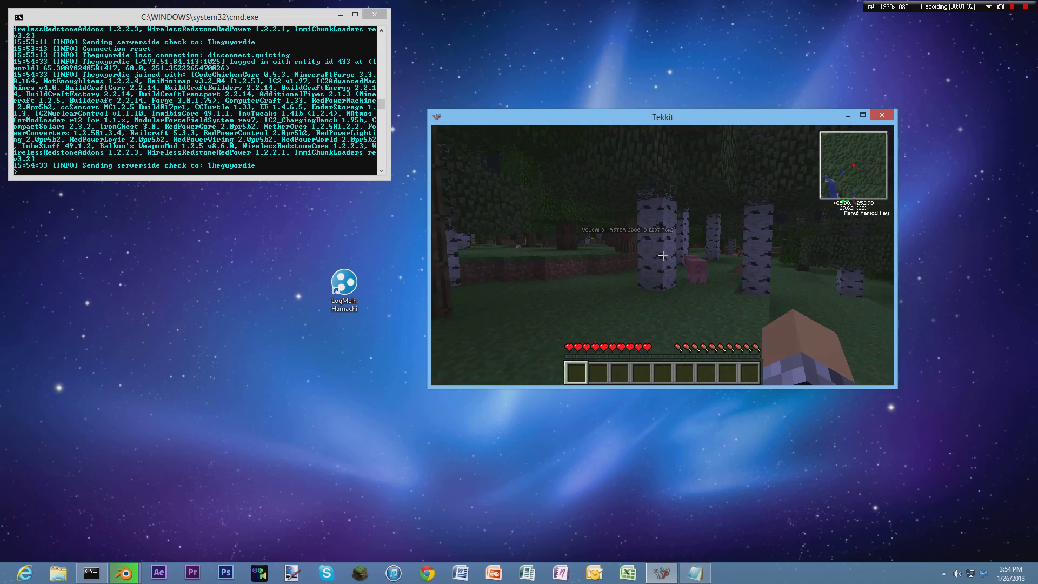
pyautogui.press('w')
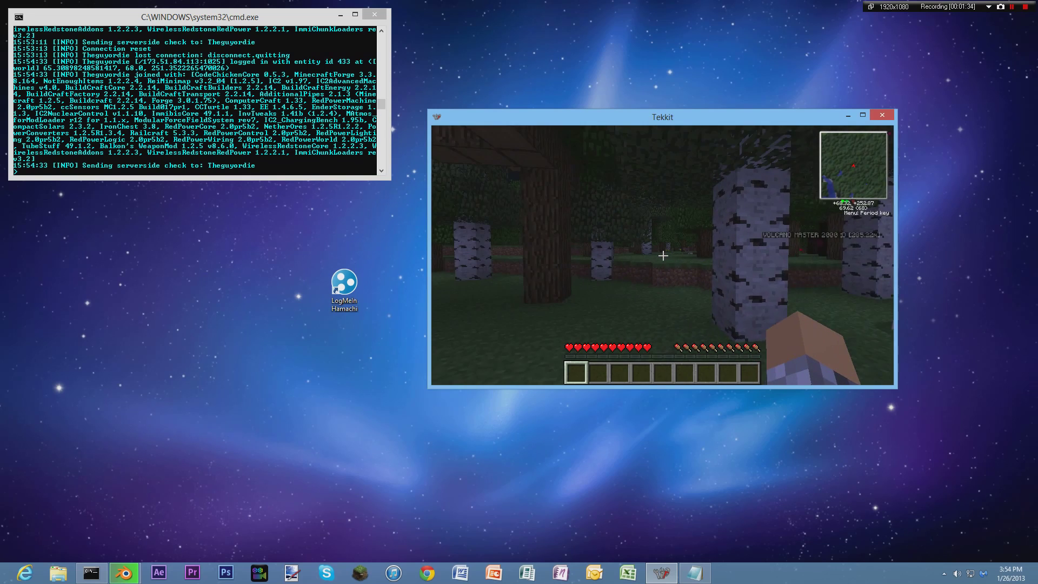
pyautogui.press('a')
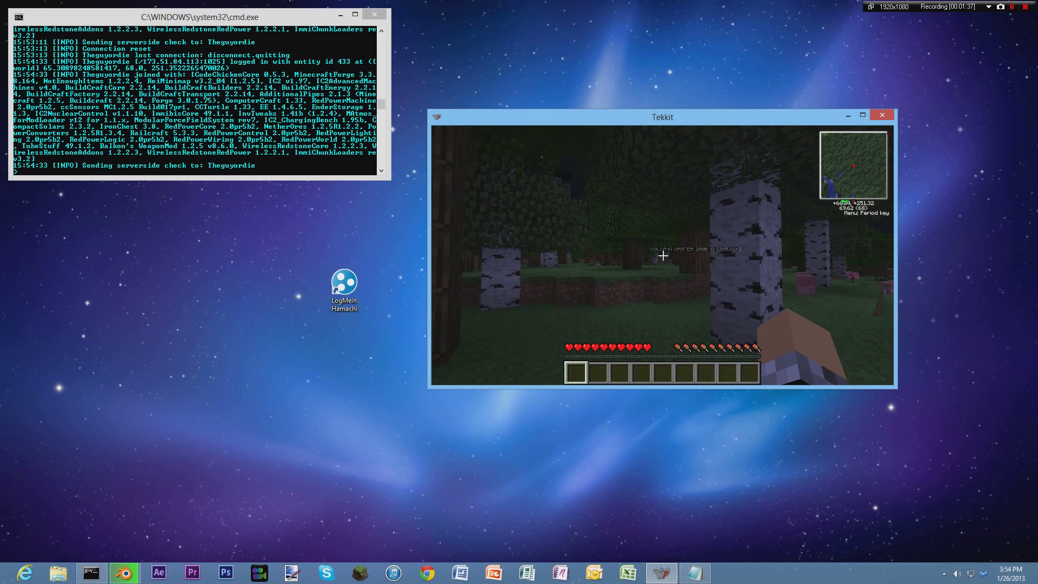